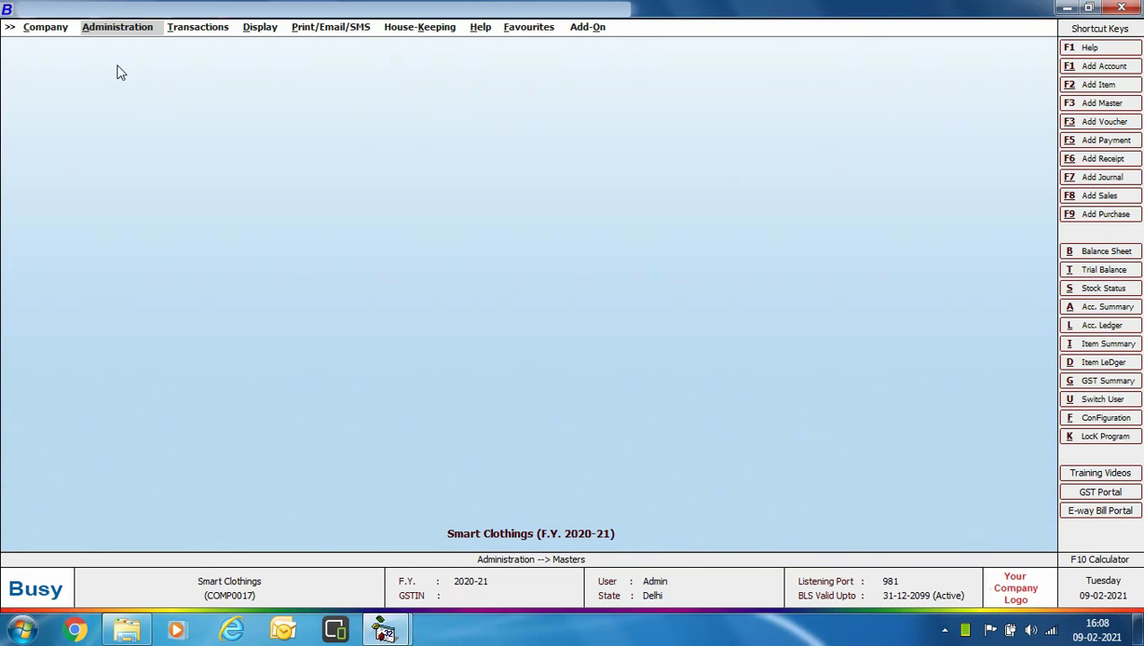
Add a new SMS API format named WA in the SMS API configuration and load it for editing
{"action": "left_click", "coordinate": [139, 26]}
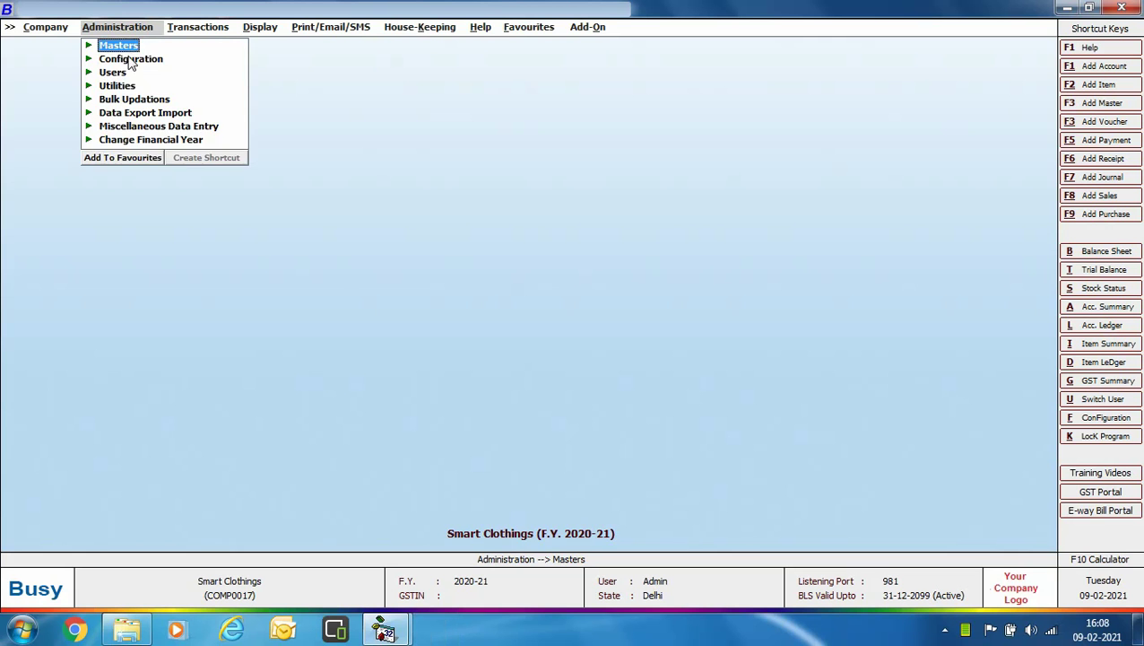
{"action": "left_click", "coordinate": [131, 58]}
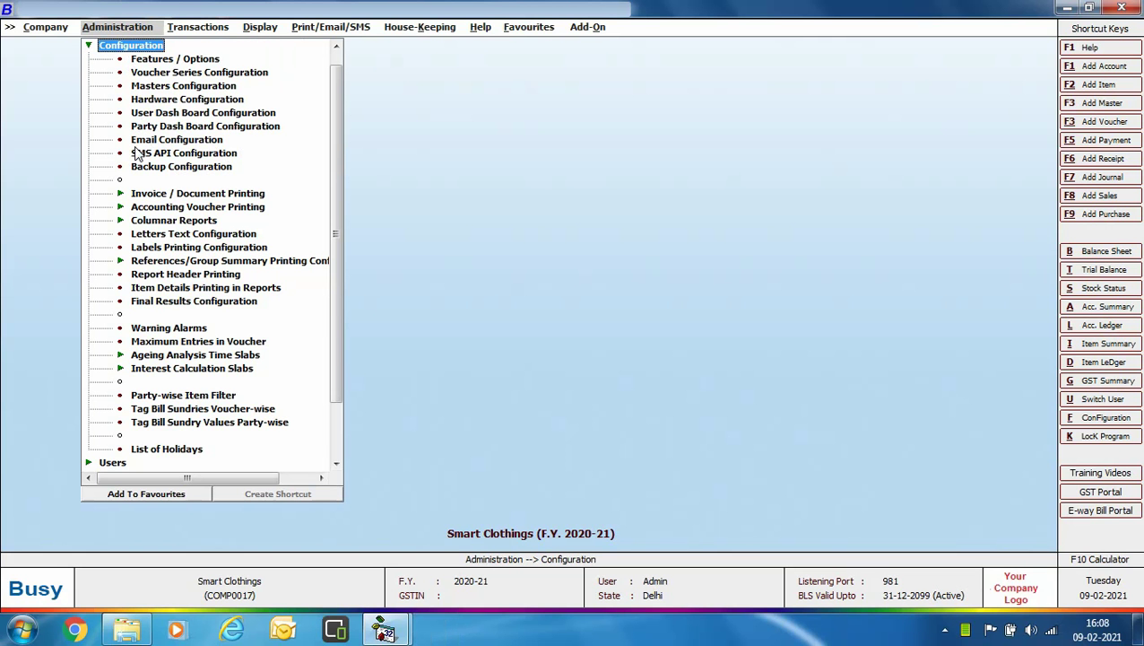
{"action": "double_click", "coordinate": [192, 157]}
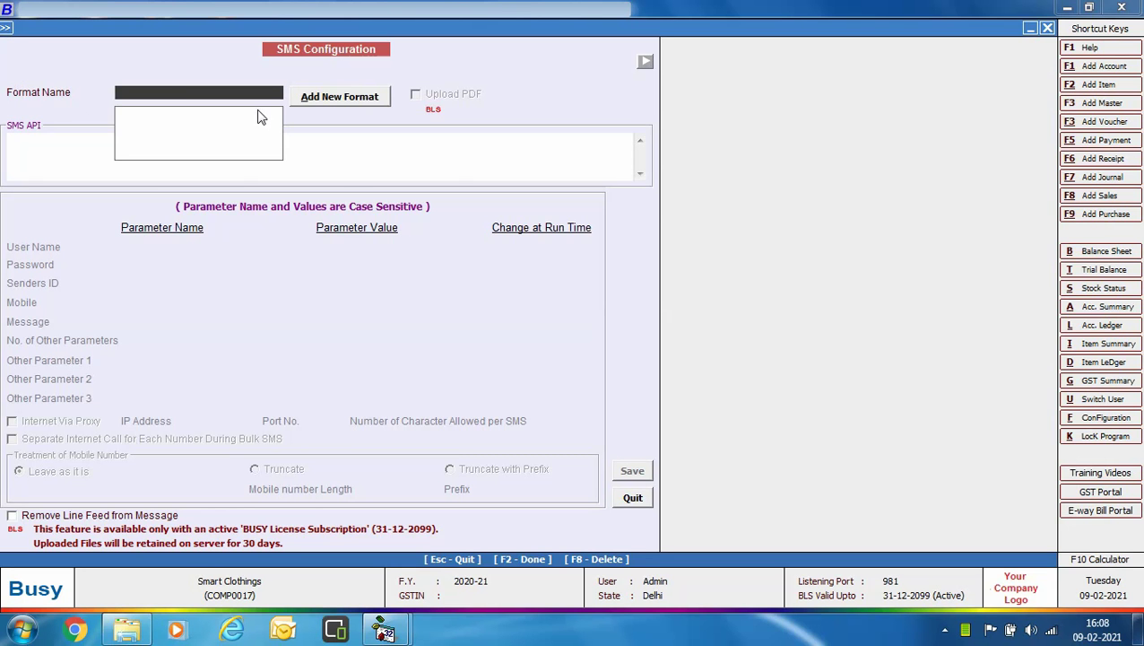
{"action": "left_click", "coordinate": [329, 107]}
{"action": "type", "text": "WA"}
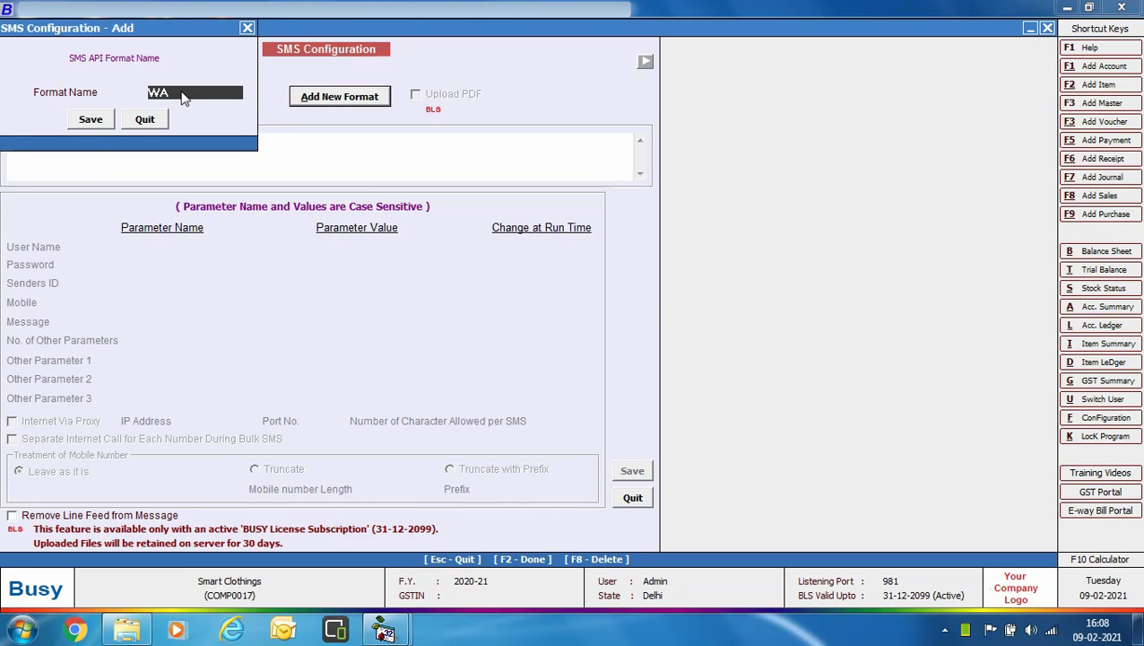
{"action": "left_click", "coordinate": [91, 120]}
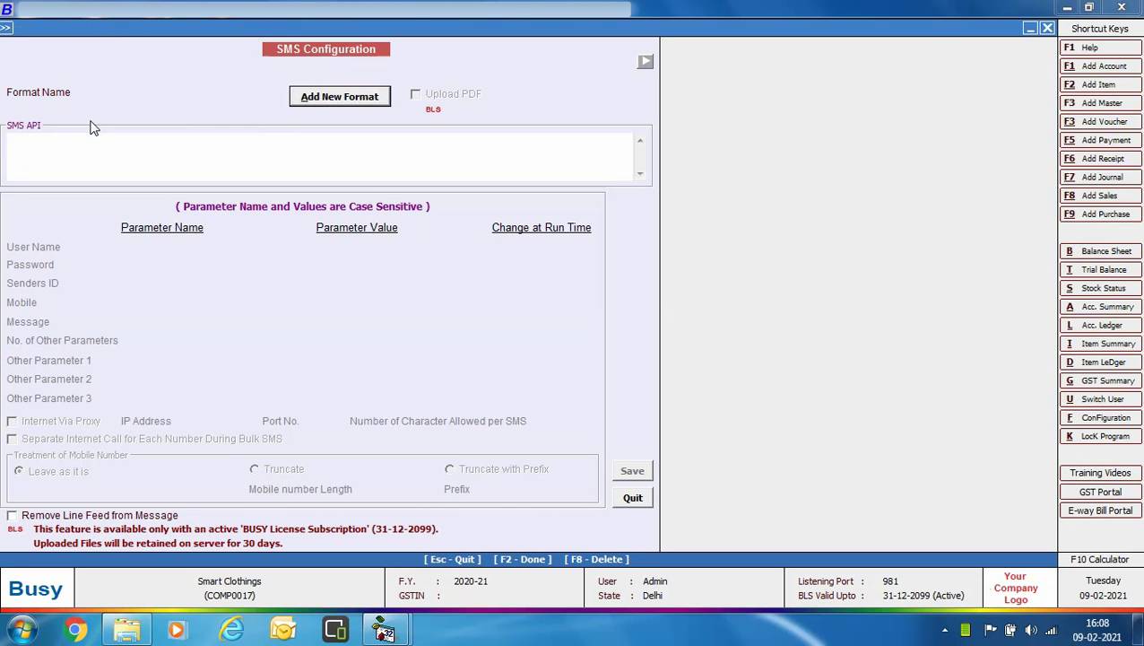
{"action": "key", "text": "Return"}
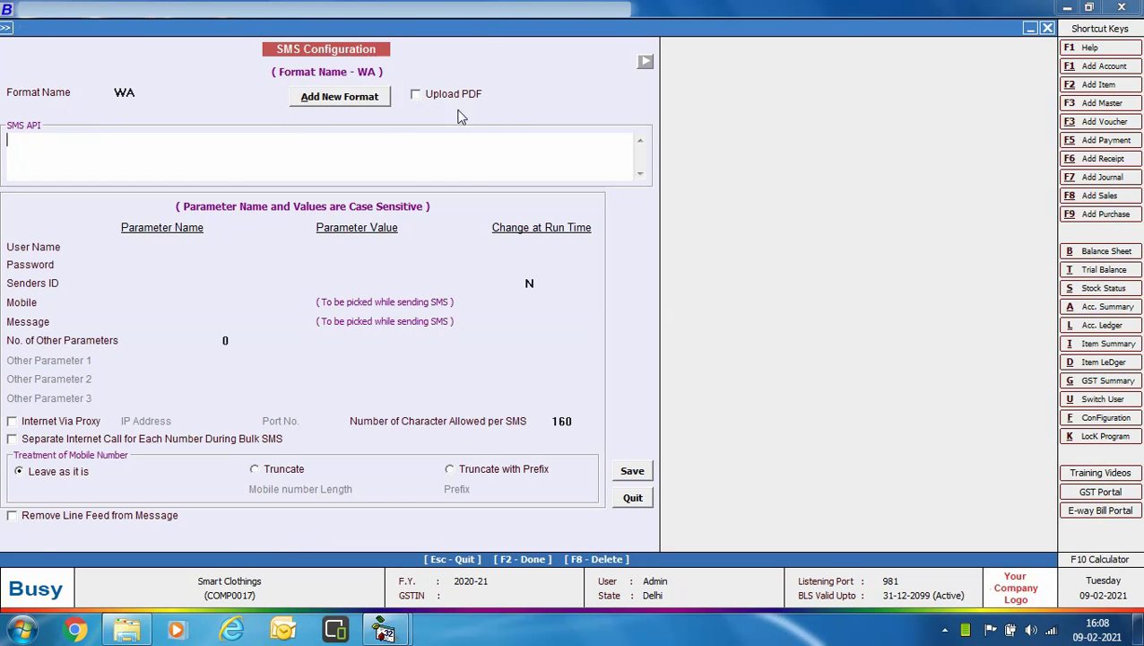
Enable PDF upload for the WA format and enter whatsapp://send?phone=phoneNo&text=message as its SMS API
{"action": "left_click", "coordinate": [415, 95]}
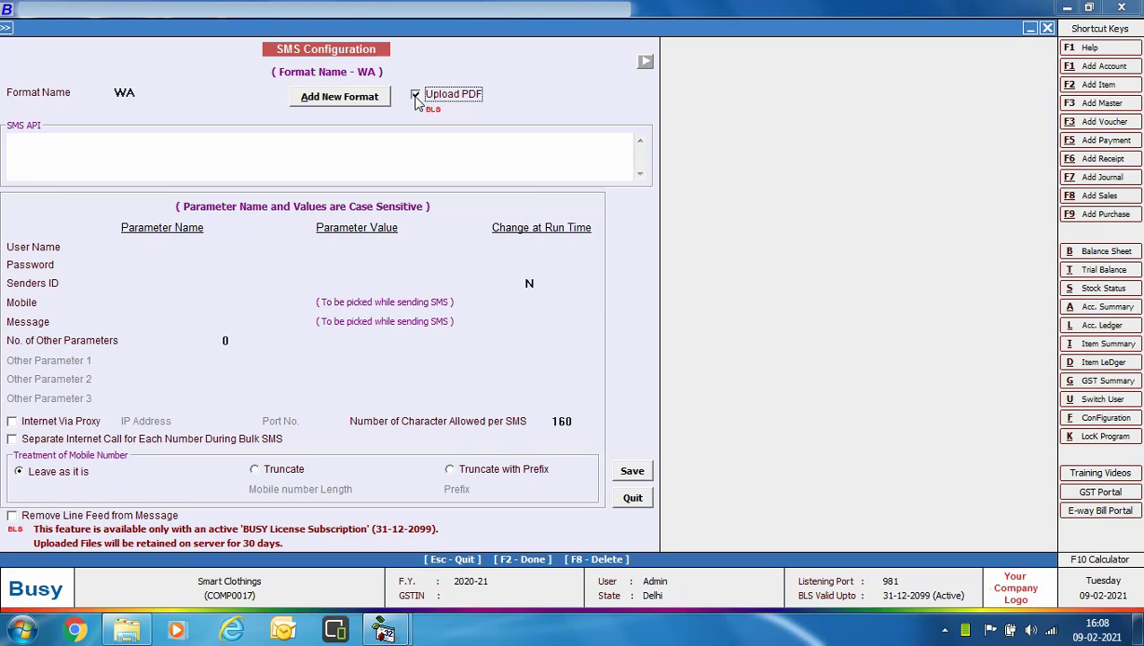
{"action": "left_click", "coordinate": [49, 156]}
{"action": "type", "text": "whatsapp://send?phone=phoneNo&text=message"}
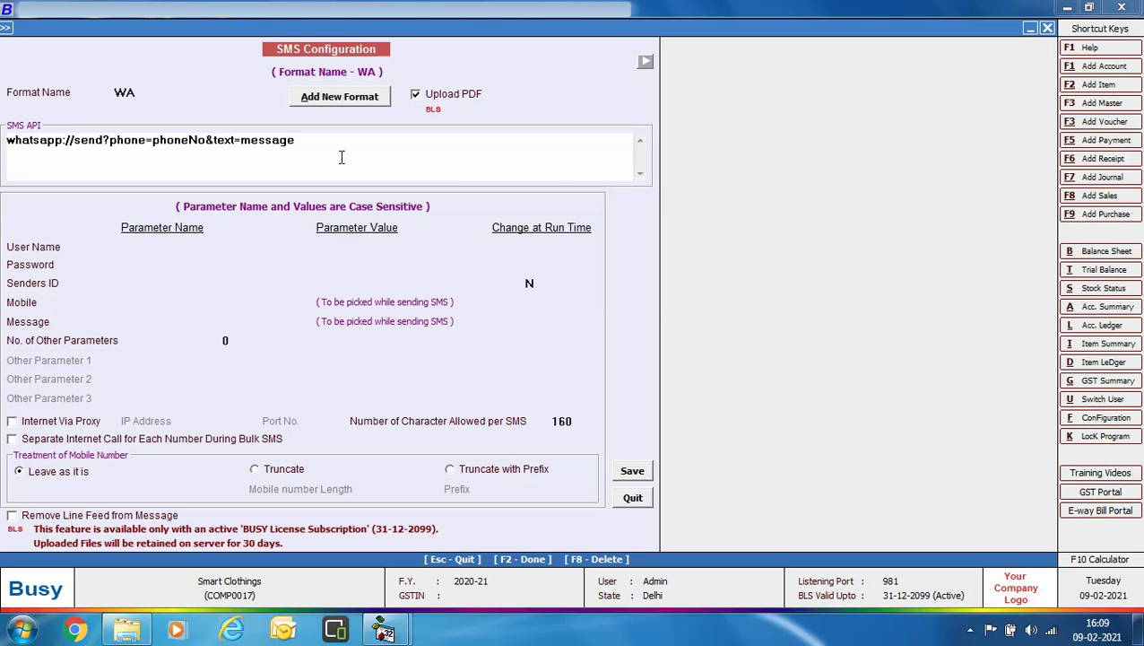
Set the Mobile parameter name to phoneNo and the Message parameter name to message, save the format and leave the SMS configuration
{"action": "left_click", "coordinate": [196, 301]}
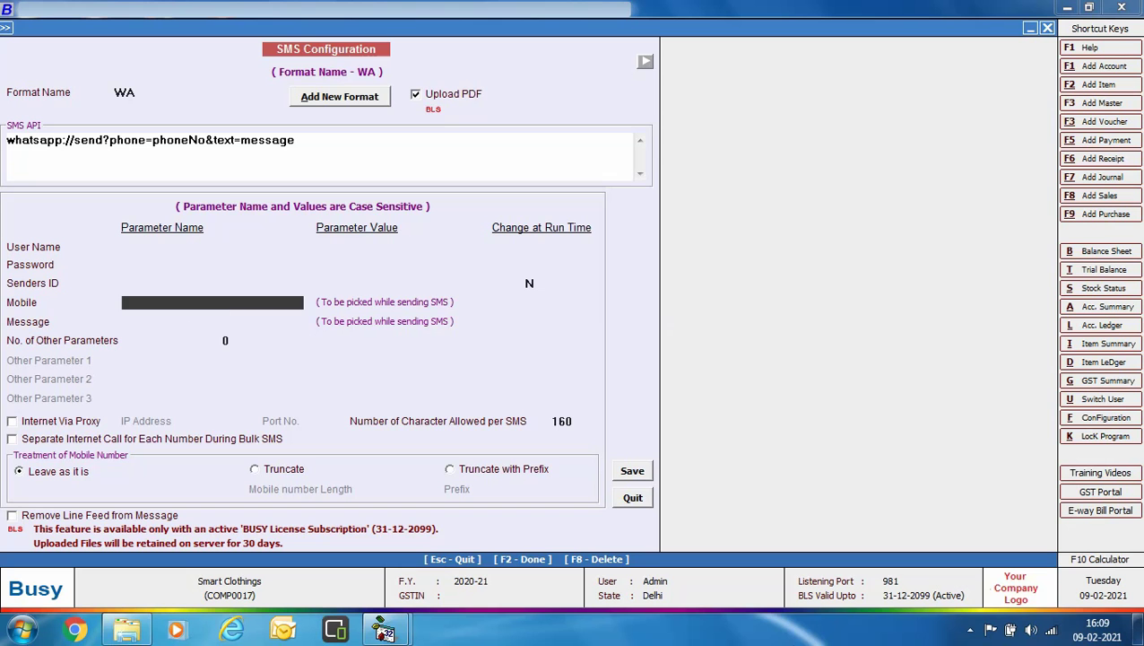
{"action": "type", "text": "phoneNo"}
{"action": "key", "text": "Return"}
{"action": "type", "text": "messag"}
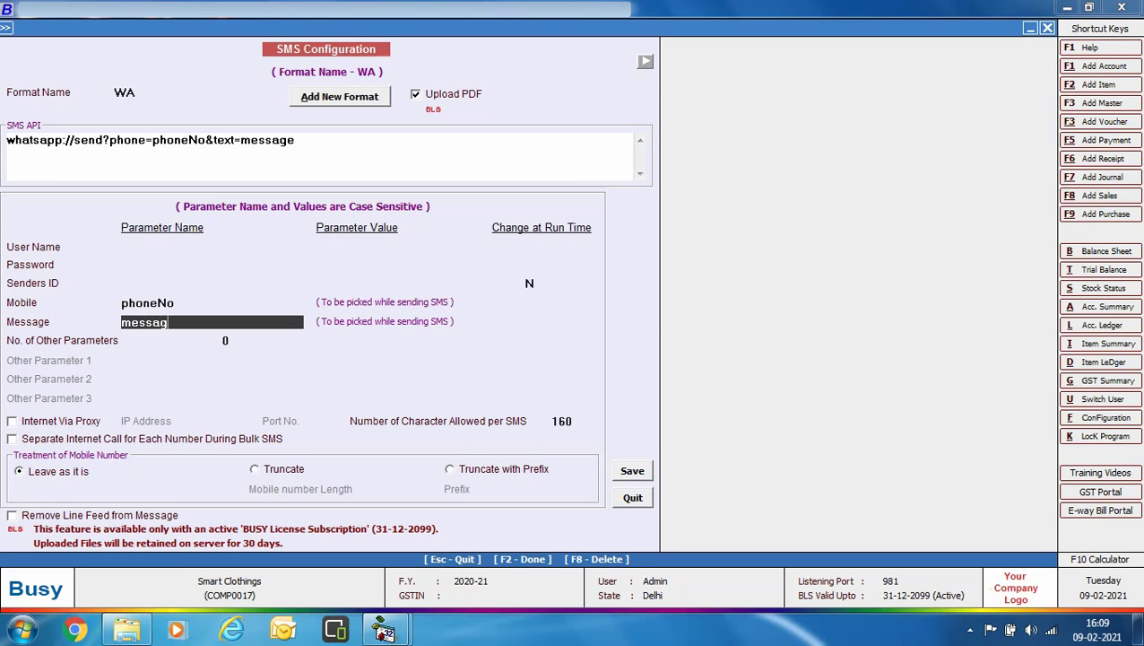
{"action": "type", "text": "e"}
{"action": "left_click", "coordinate": [647, 471]}
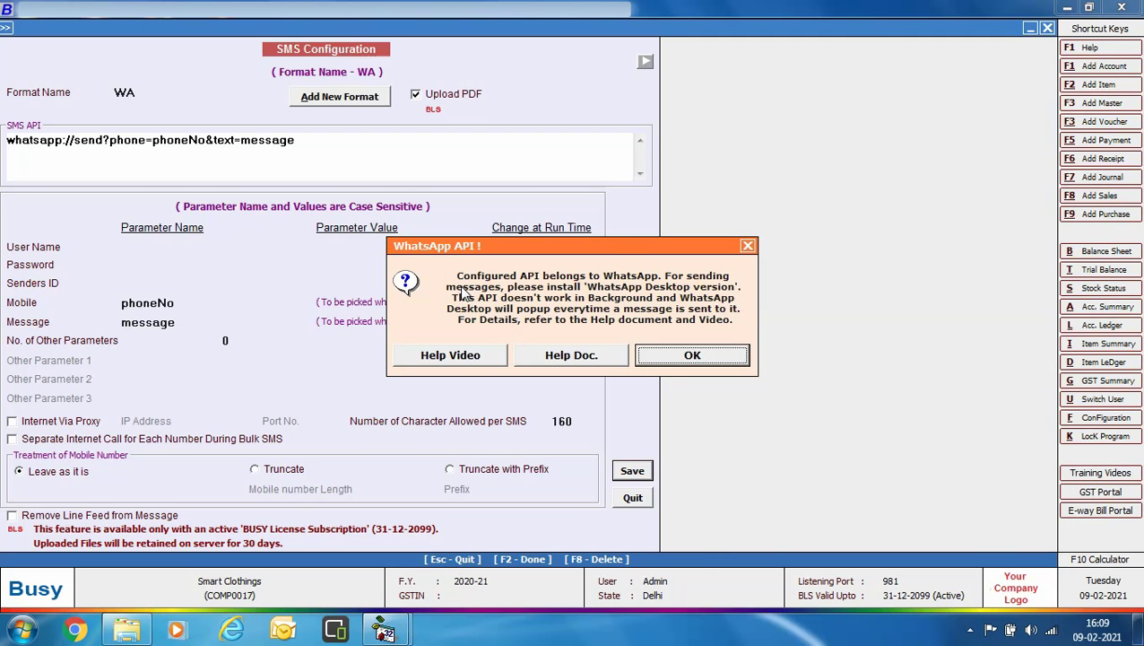
{"action": "left_click", "coordinate": [717, 359]}
{"action": "left_click", "coordinate": [635, 499]}
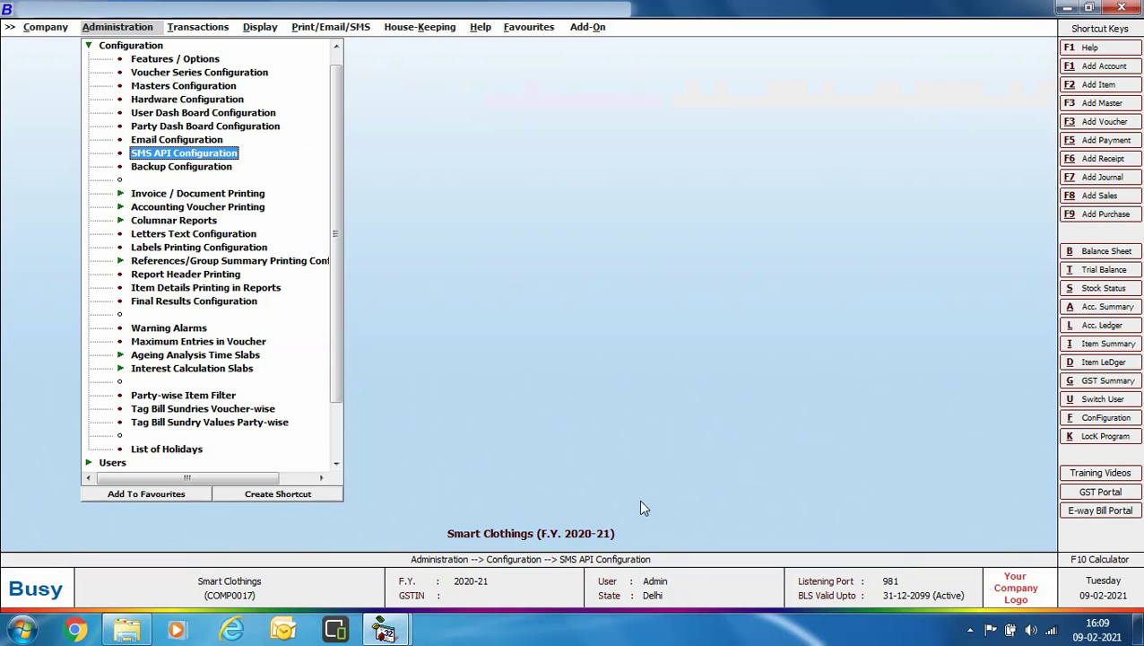
Set Send SMS After Saving to Y in the voucher configuration of the Main sales series
{"action": "left_click", "coordinate": [189, 76]}
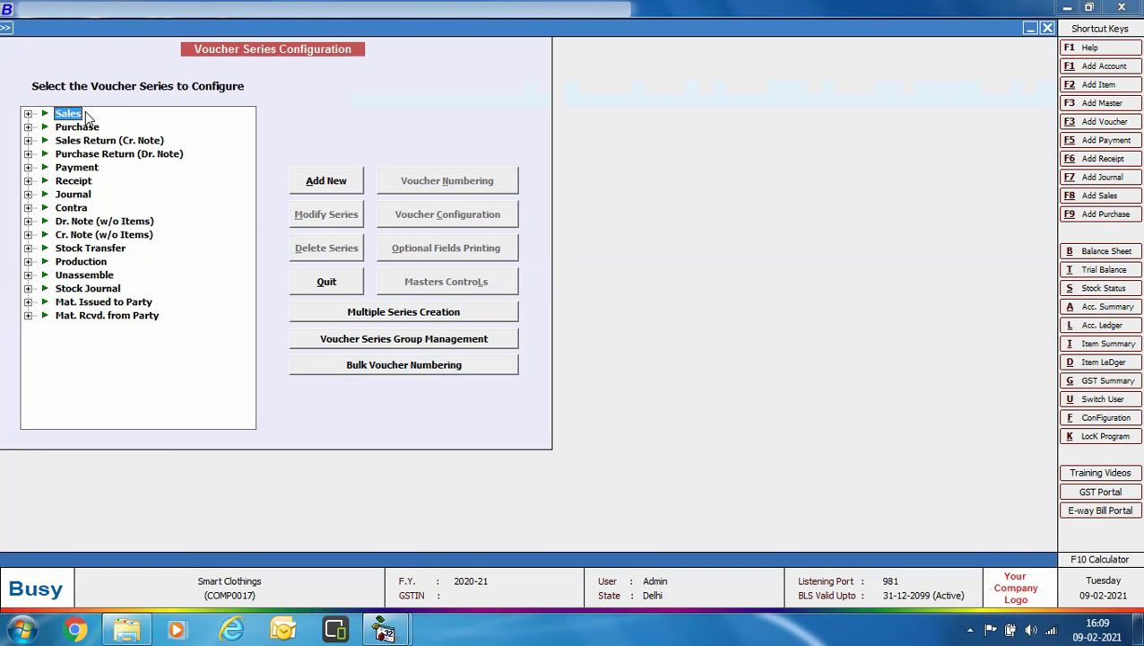
{"action": "double_click", "coordinate": [85, 112]}
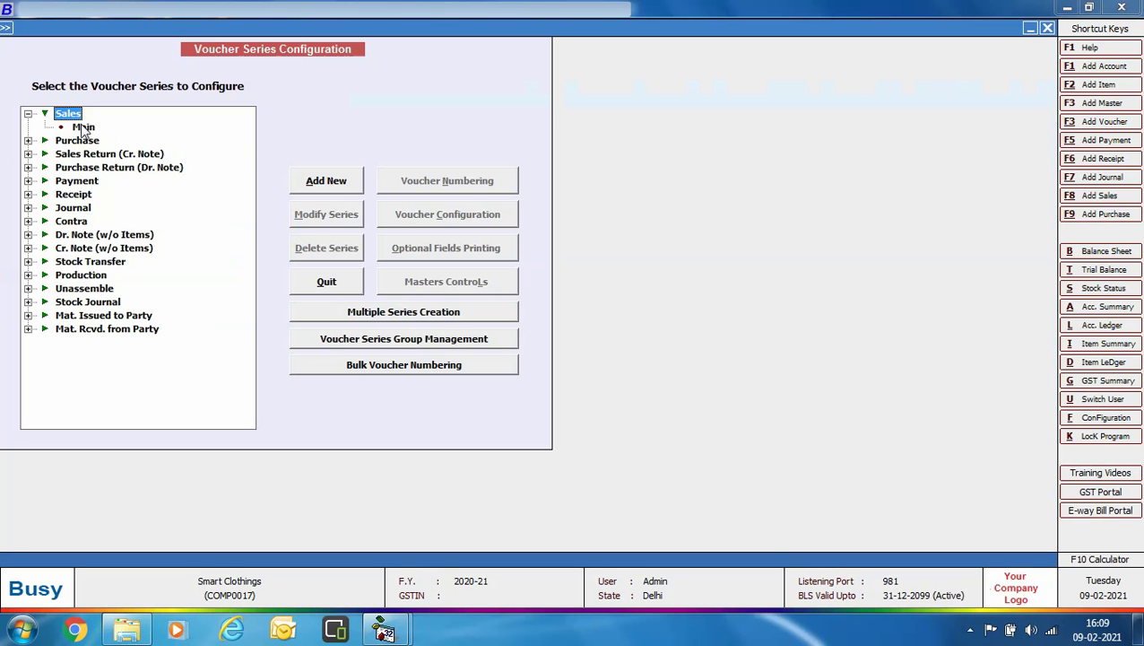
{"action": "left_click", "coordinate": [83, 127]}
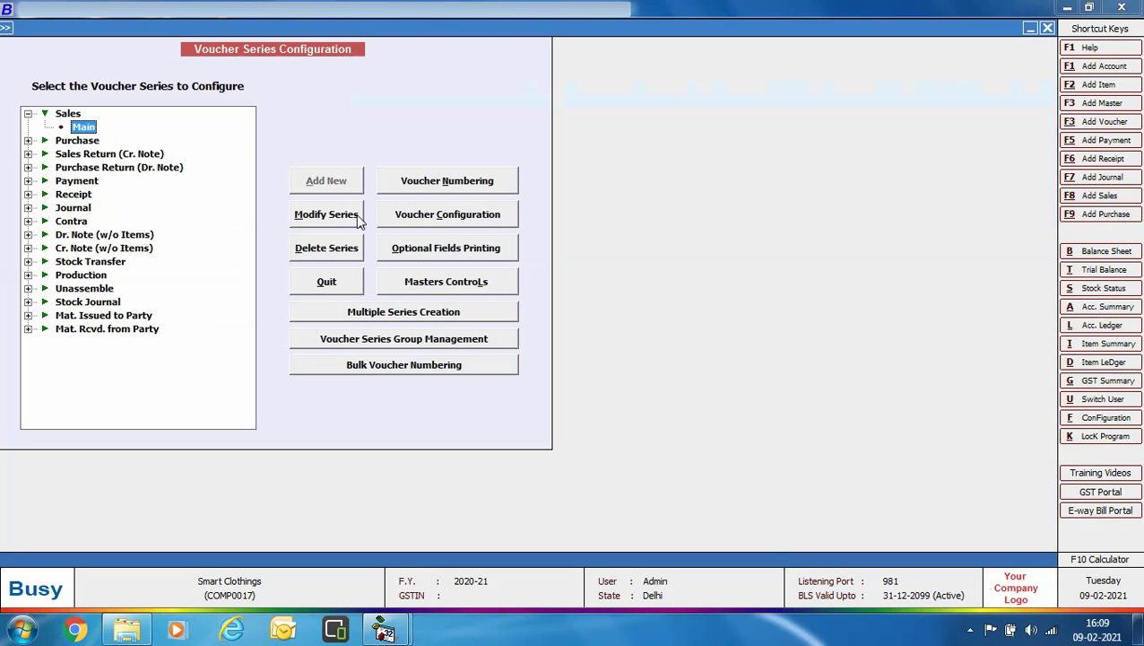
{"action": "left_click", "coordinate": [417, 225]}
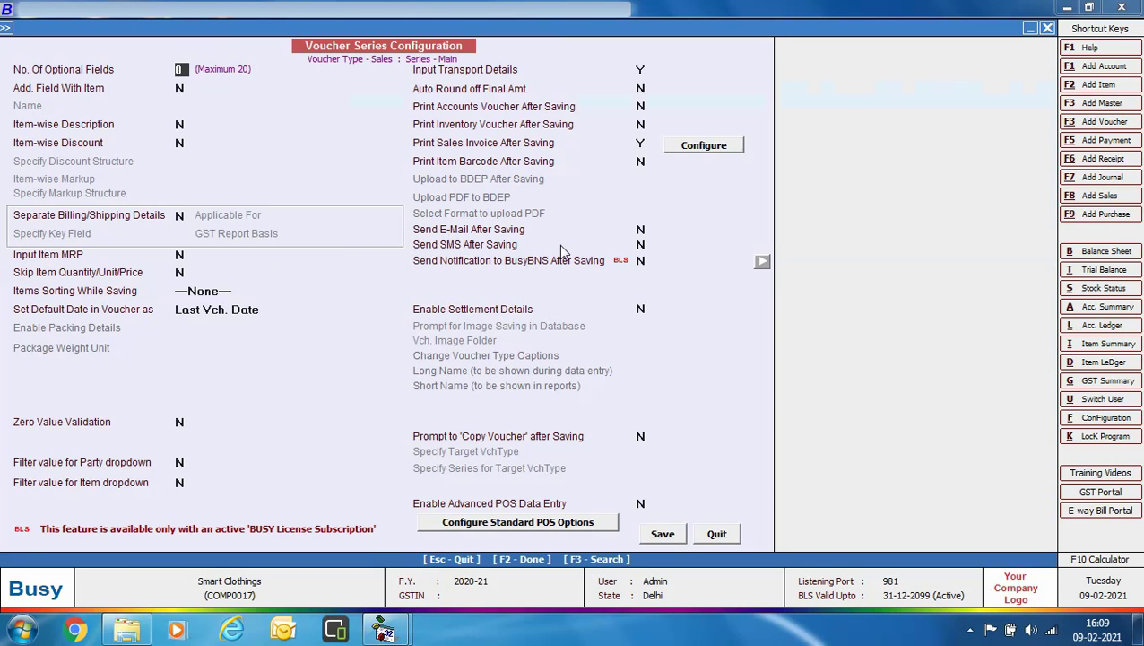
{"action": "left_click", "coordinate": [640, 244]}
{"action": "type", "text": "Y"}
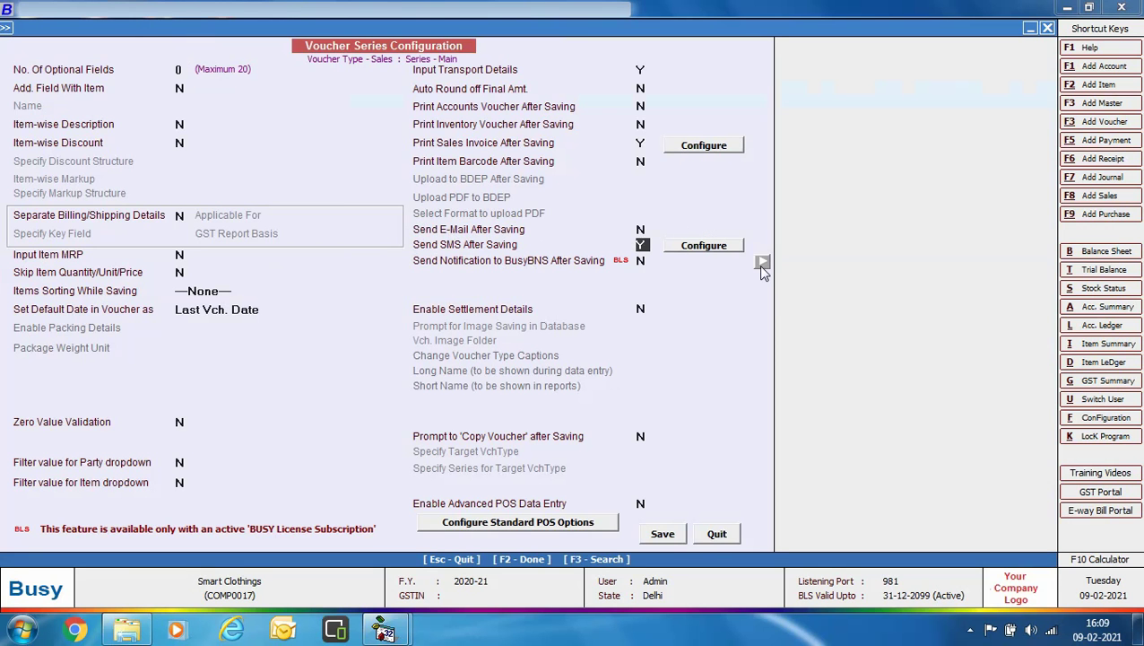
Choose STANDARD as PDF Attachment Format 1 in the series' SMS details, then save the details and the voucher configuration
{"action": "left_click", "coordinate": [709, 247]}
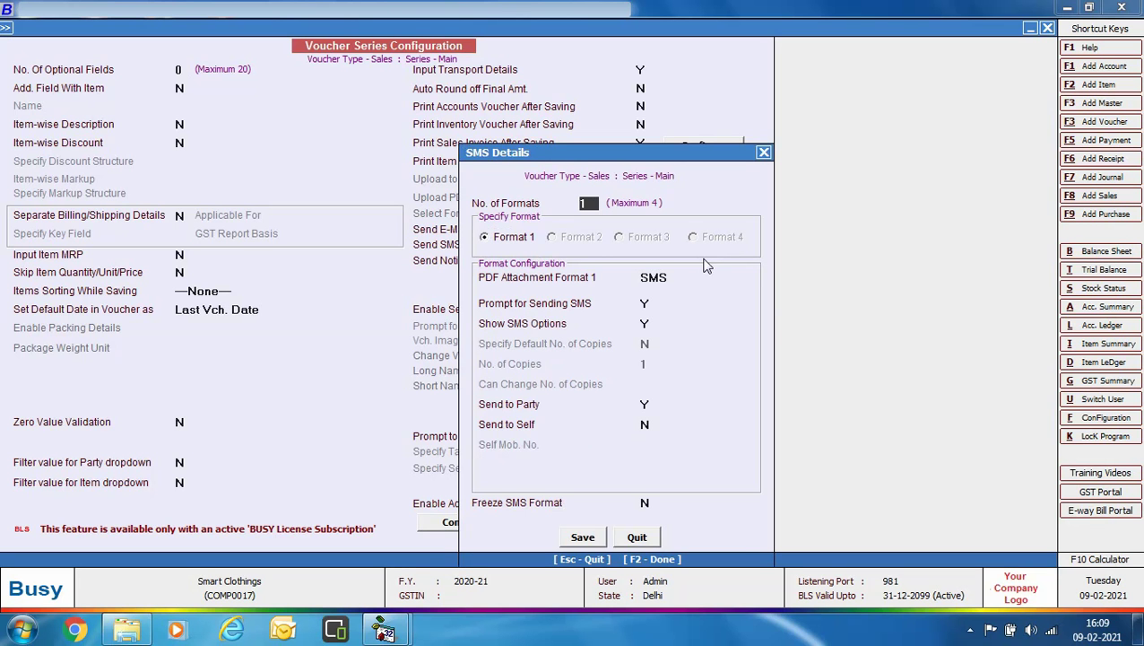
{"action": "left_click", "coordinate": [669, 277]}
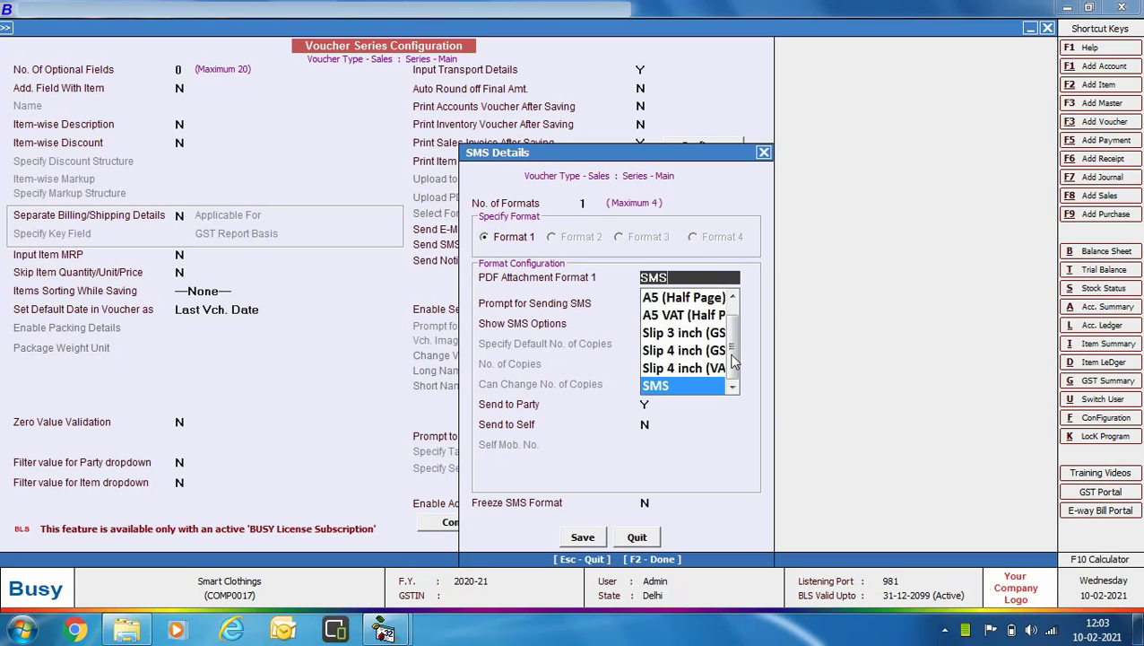
{"action": "scroll", "coordinate": [734, 360], "scroll_direction": "up", "scroll_amount": 1}
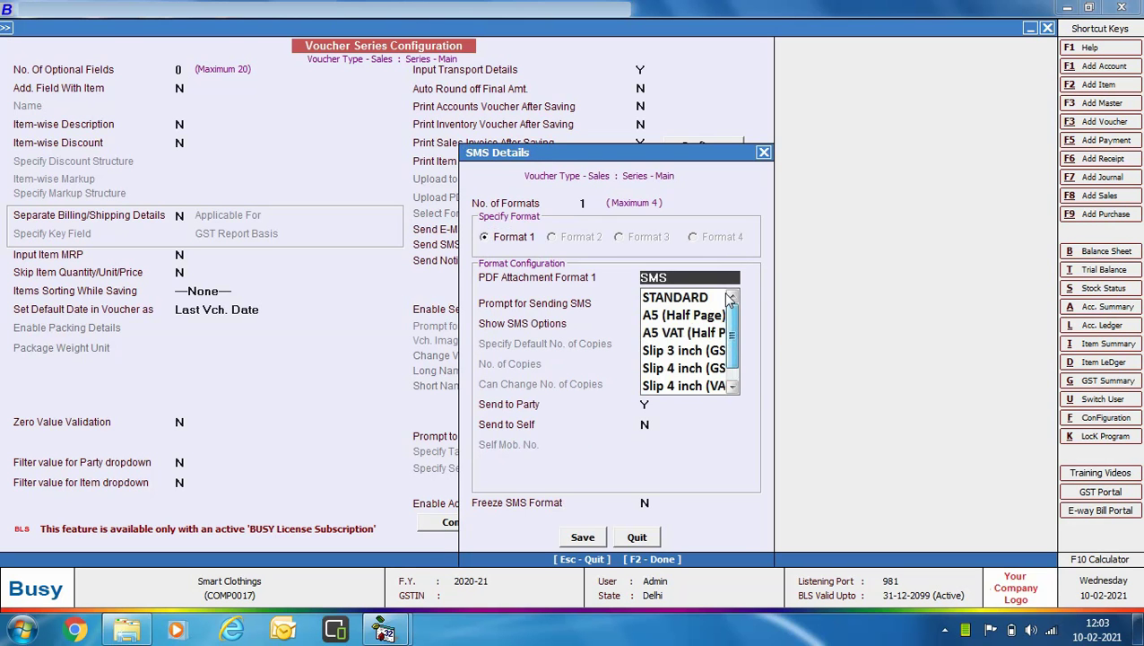
{"action": "left_click", "coordinate": [671, 298]}
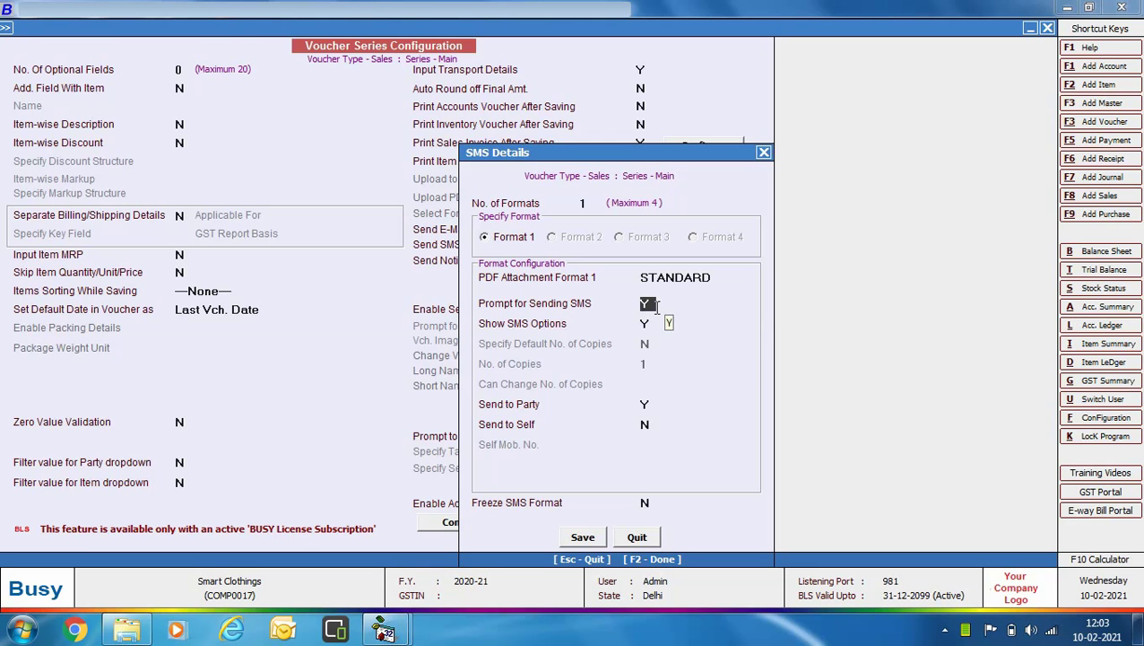
{"action": "key", "text": "Return"}
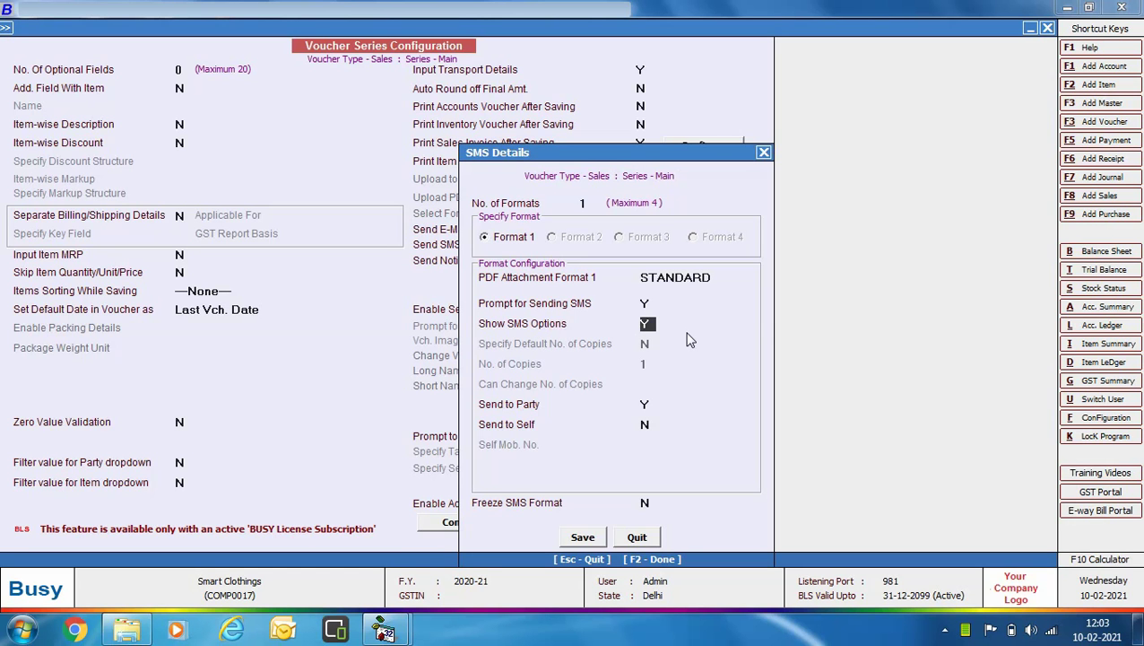
{"action": "key", "text": "Return"}
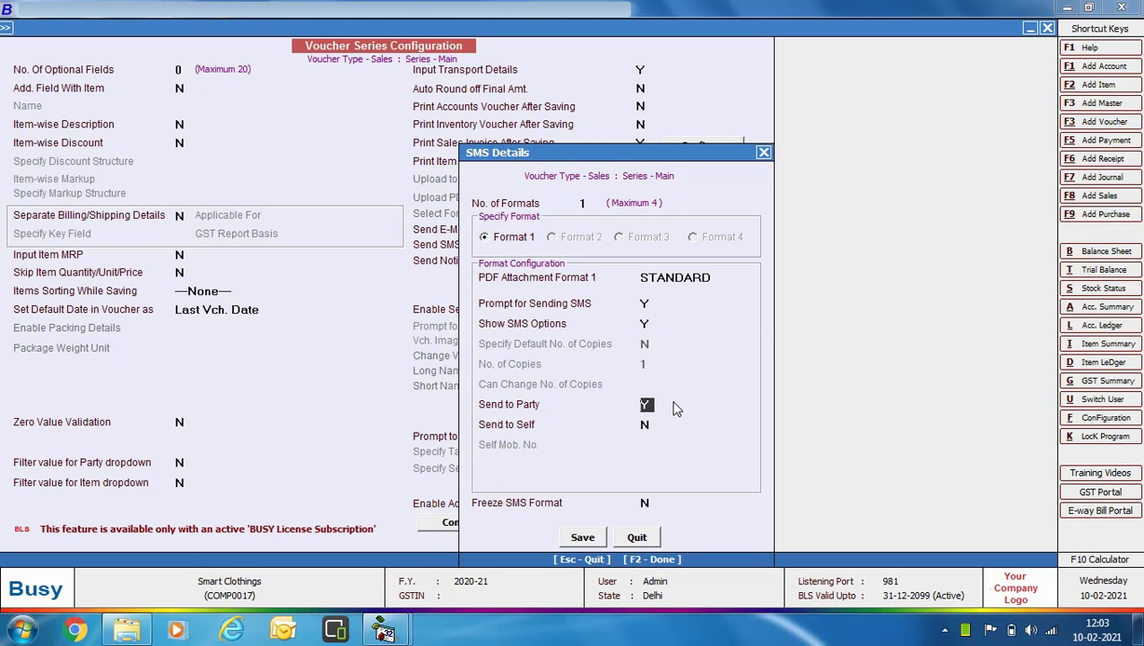
{"action": "left_click", "coordinate": [635, 425]}
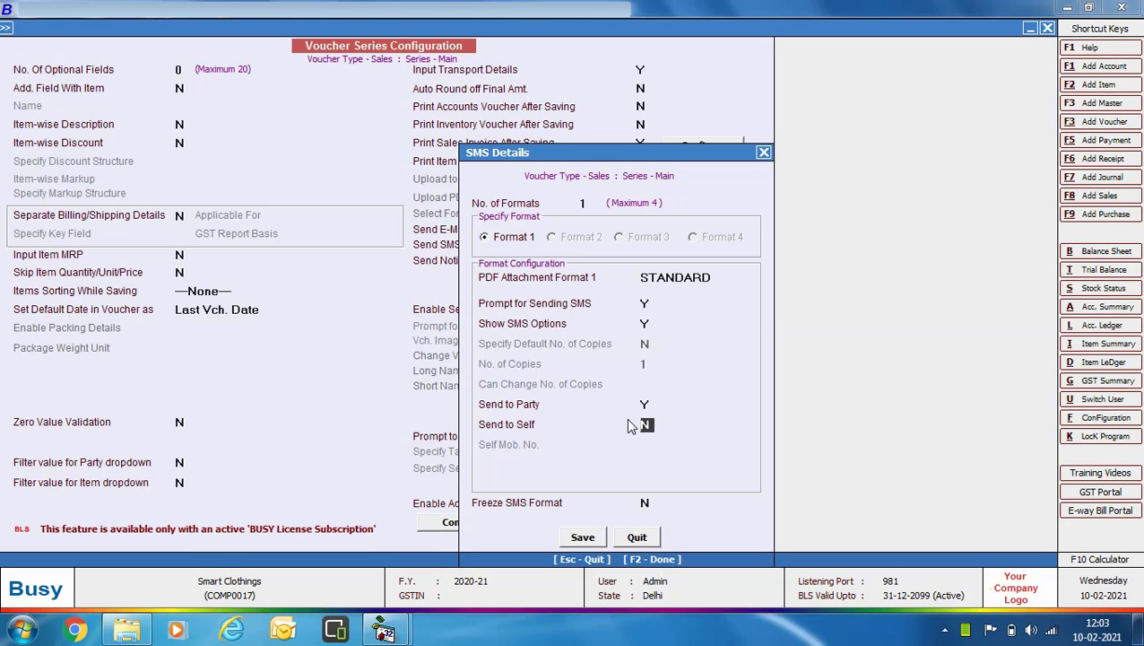
{"action": "left_click", "coordinate": [587, 537]}
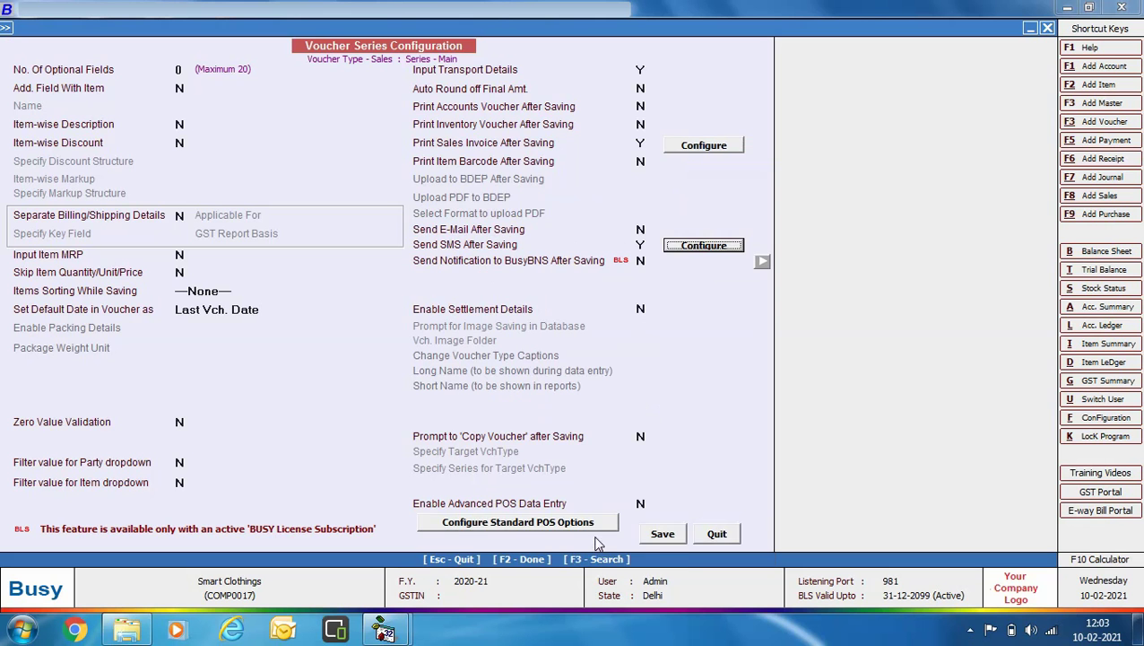
{"action": "left_click", "coordinate": [662, 534]}
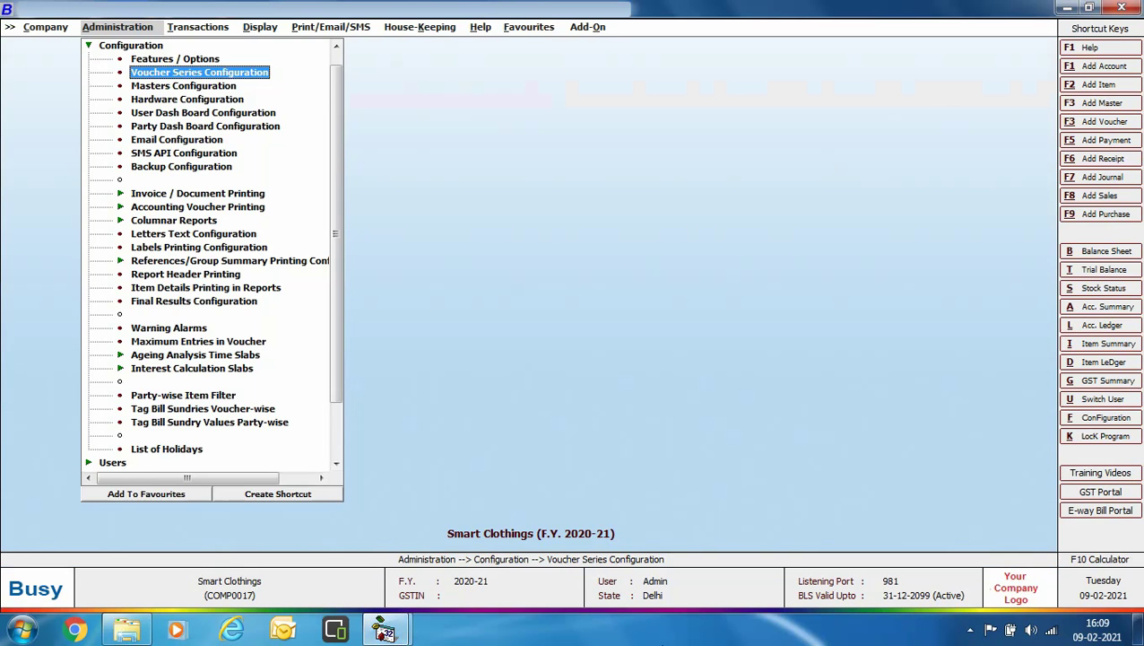
{"action": "key", "text": "Escape"}
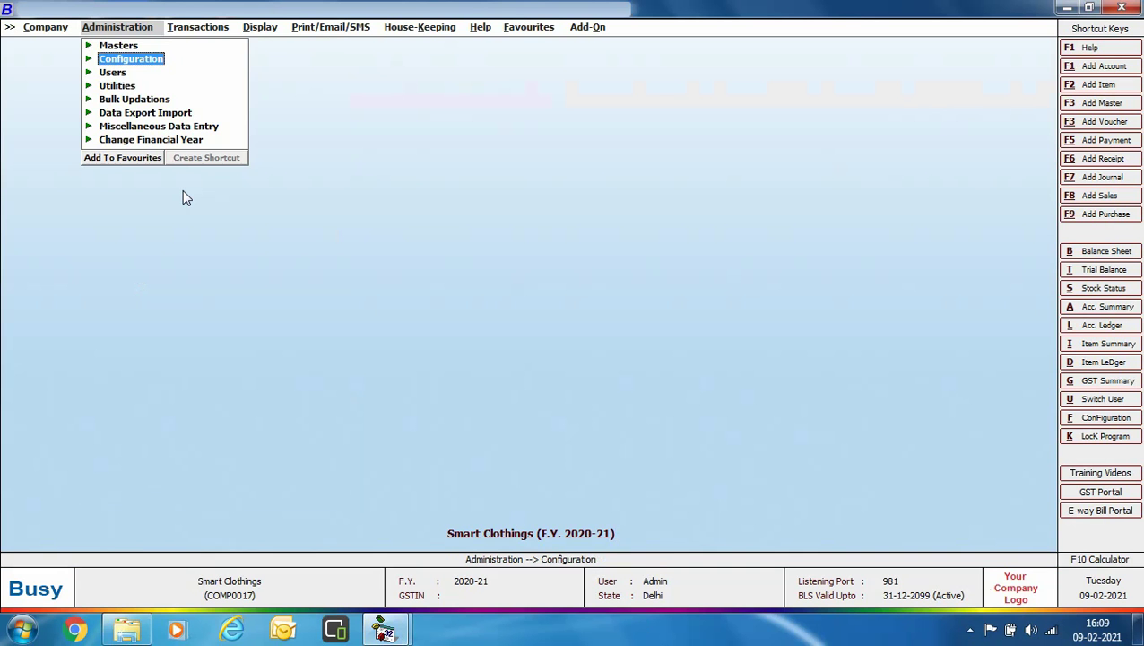
Open the Jain Traders account master for modification, check its WhatsApp number, and leave without changing anything
{"action": "left_click", "coordinate": [125, 45]}
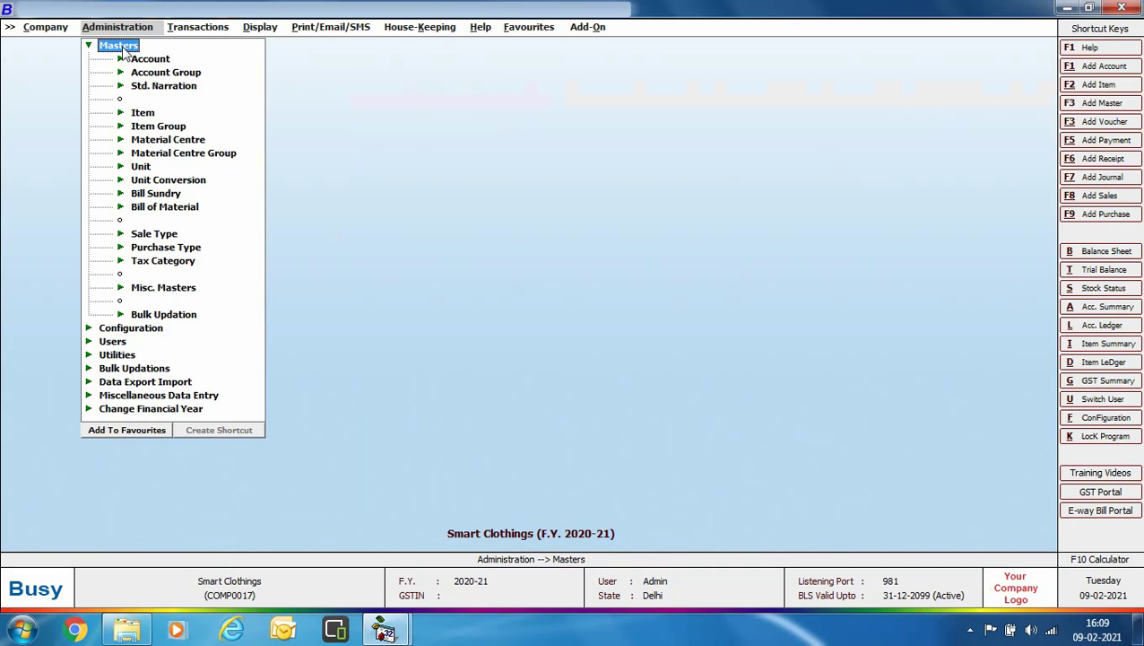
{"action": "left_click", "coordinate": [144, 59]}
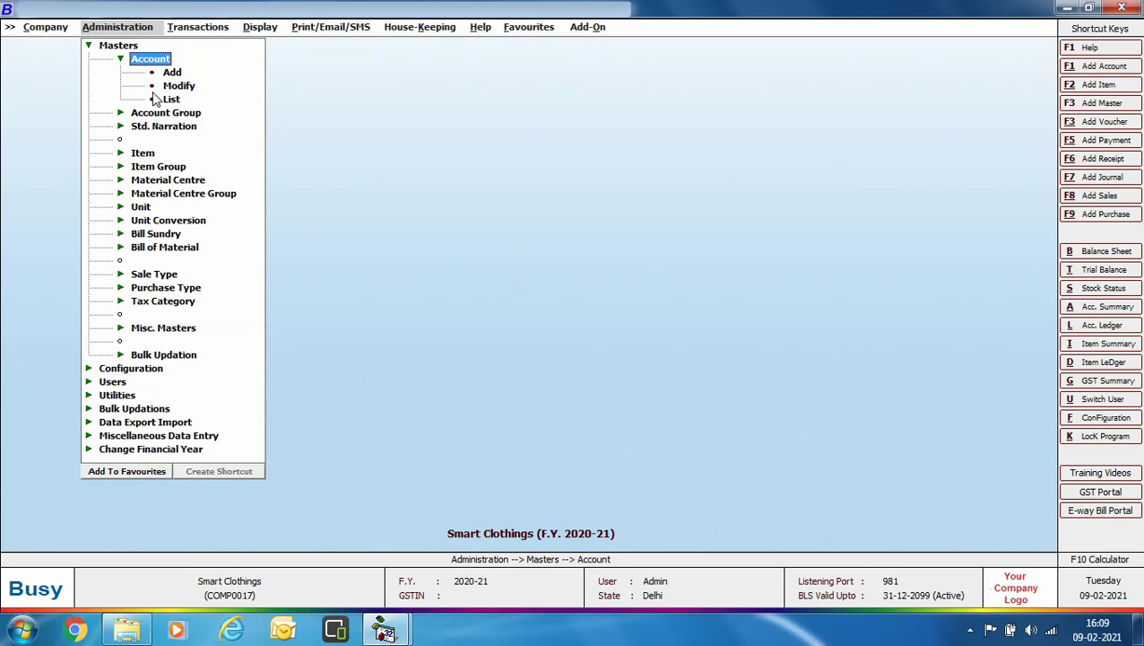
{"action": "left_click", "coordinate": [163, 85]}
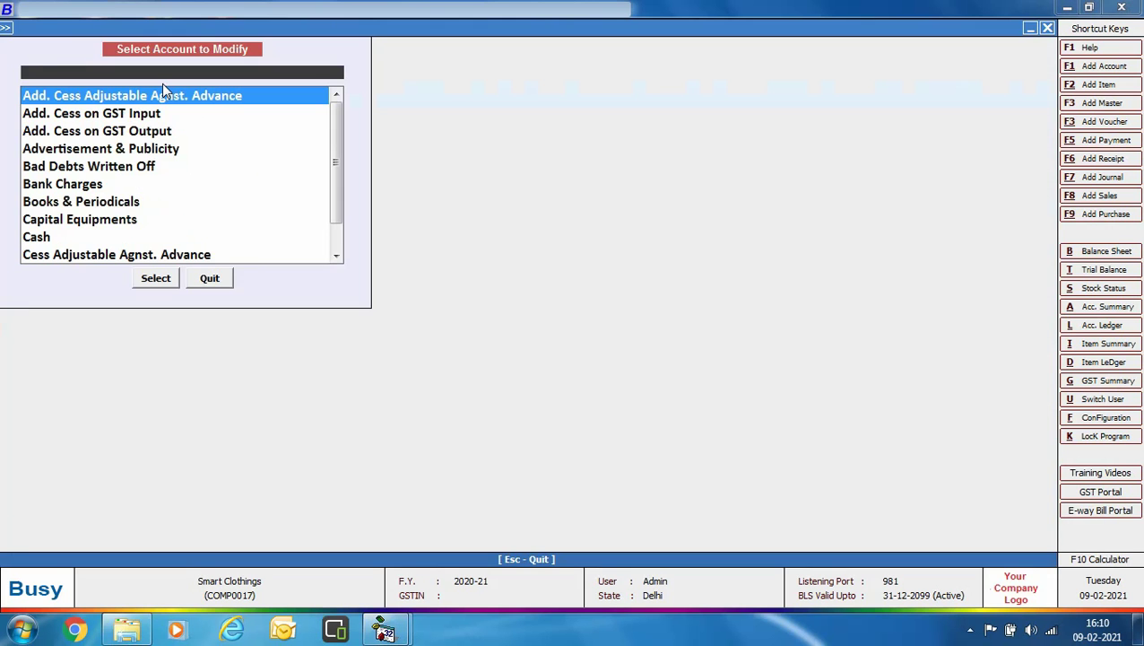
{"action": "type", "text": "j"}
{"action": "left_click", "coordinate": [154, 278]}
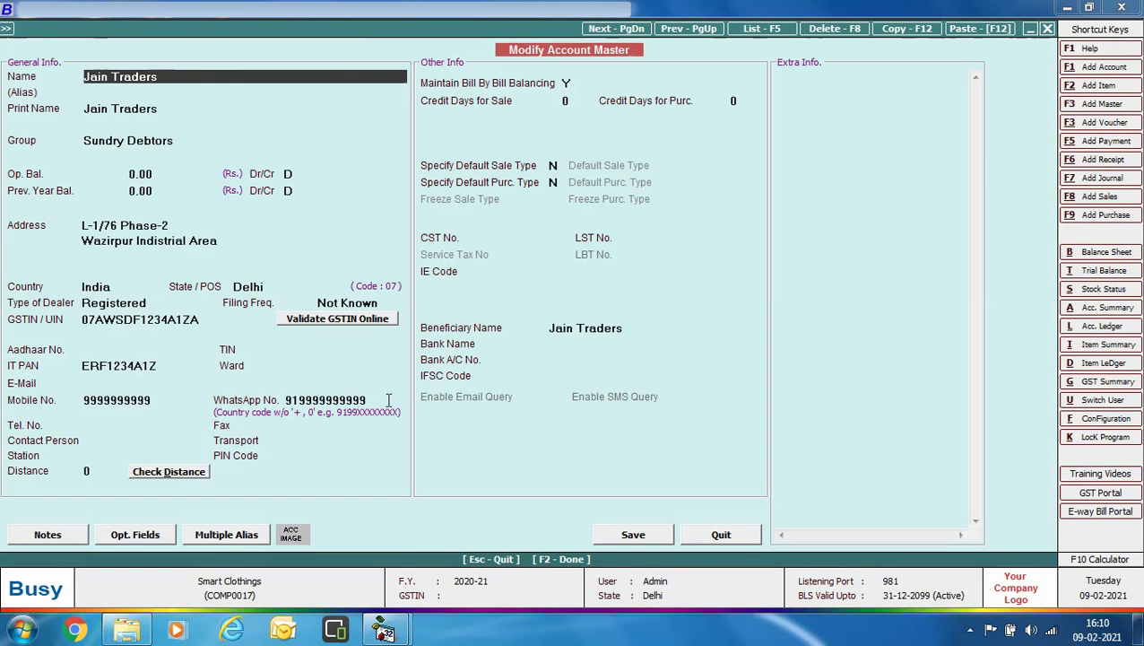
{"action": "left_click", "coordinate": [329, 400]}
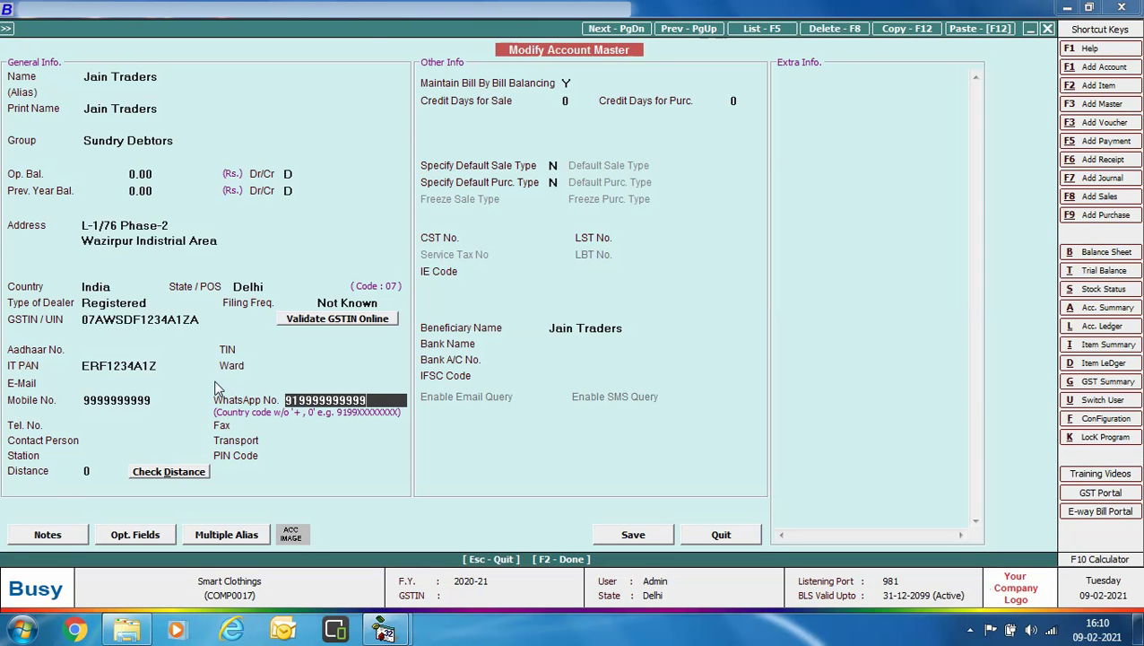
{"action": "key", "text": "Escape"}
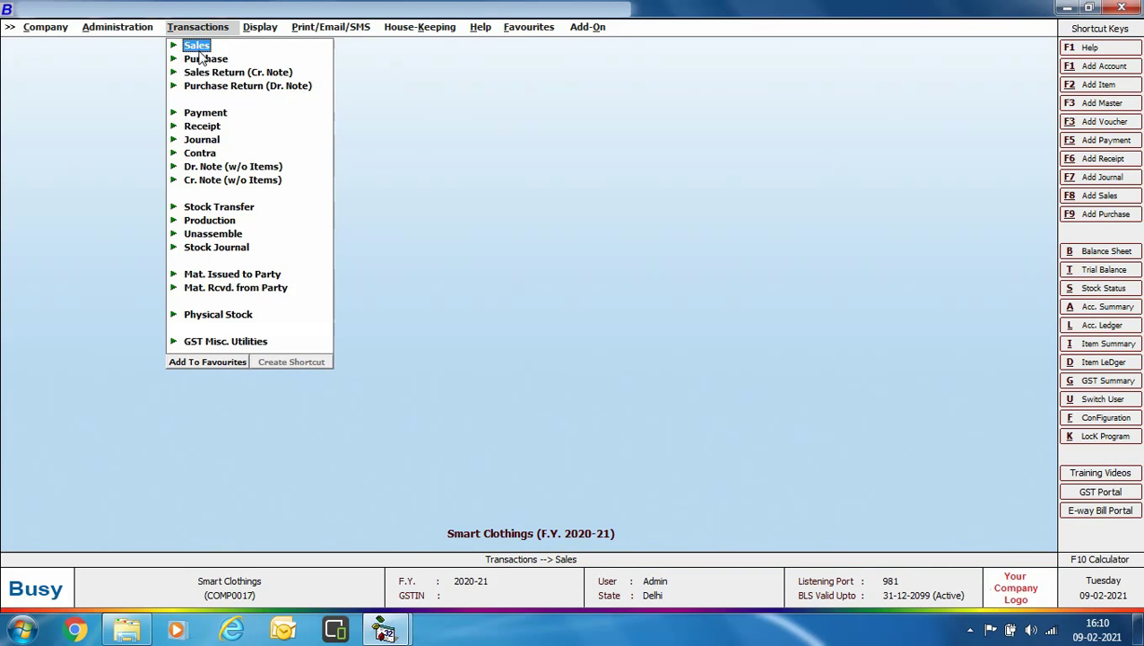
Start a new sales voucher in the Main series with sale type L/GST-18%, party Jain Traders and material centre Main Store
{"action": "key", "text": "Return"}
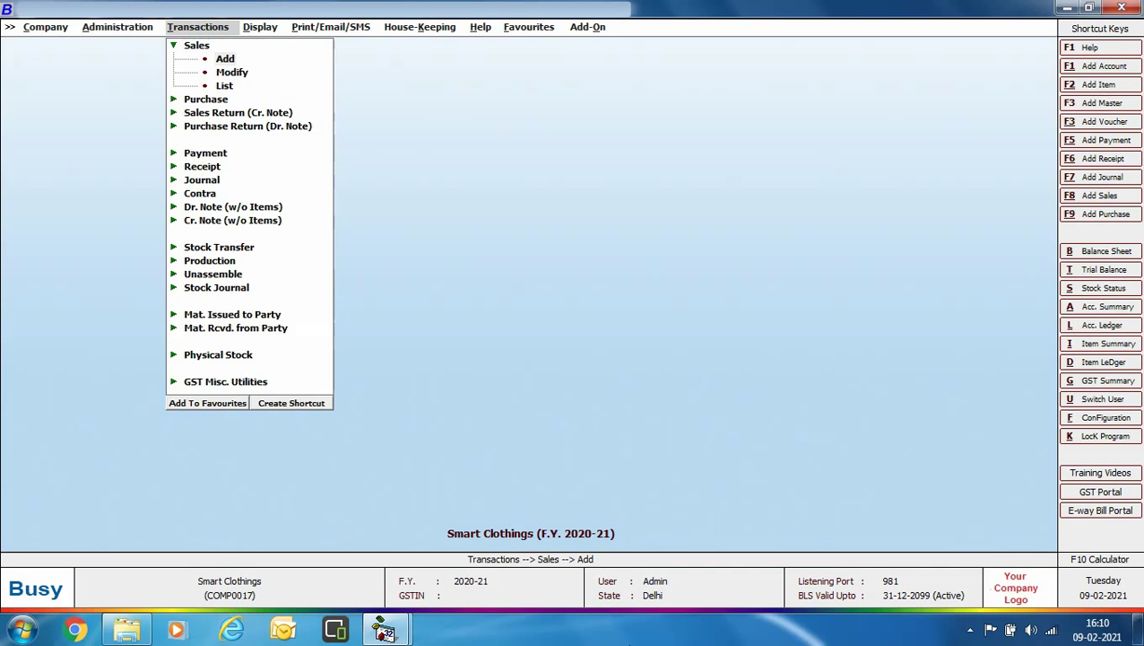
{"action": "key", "text": "Return"}
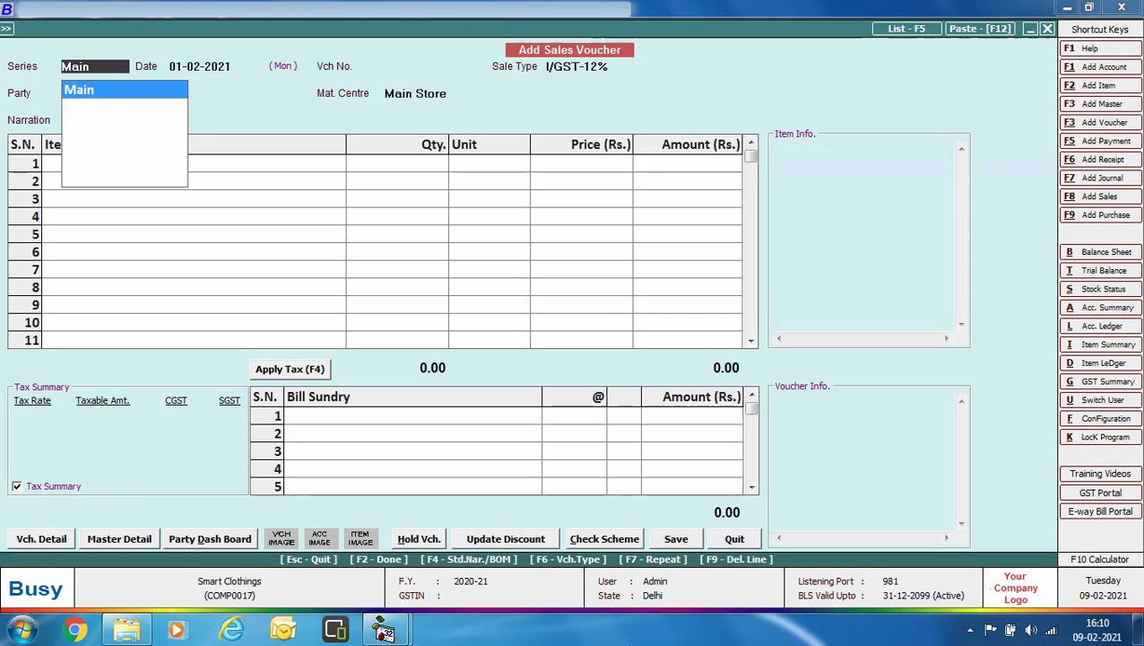
{"action": "key", "text": "Return"}
{"action": "key", "text": "Return"}
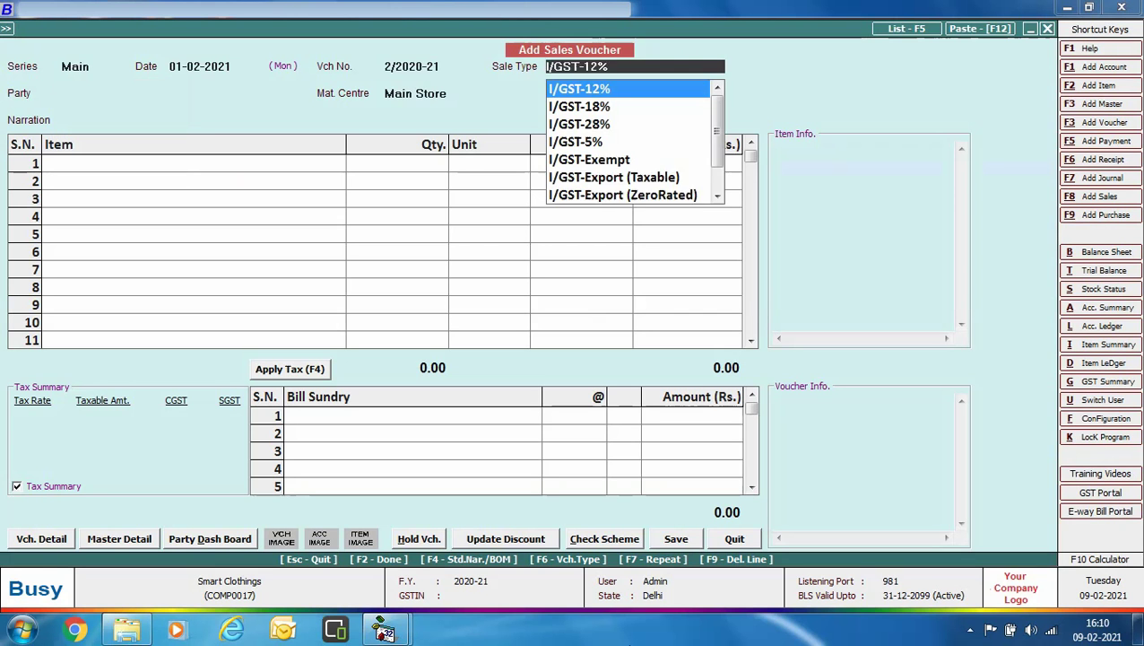
{"action": "type", "text": "l"}
{"action": "key", "text": "Down"}
{"action": "key", "text": "Return"}
{"action": "type", "text": "j"}
{"action": "key", "text": "Return"}
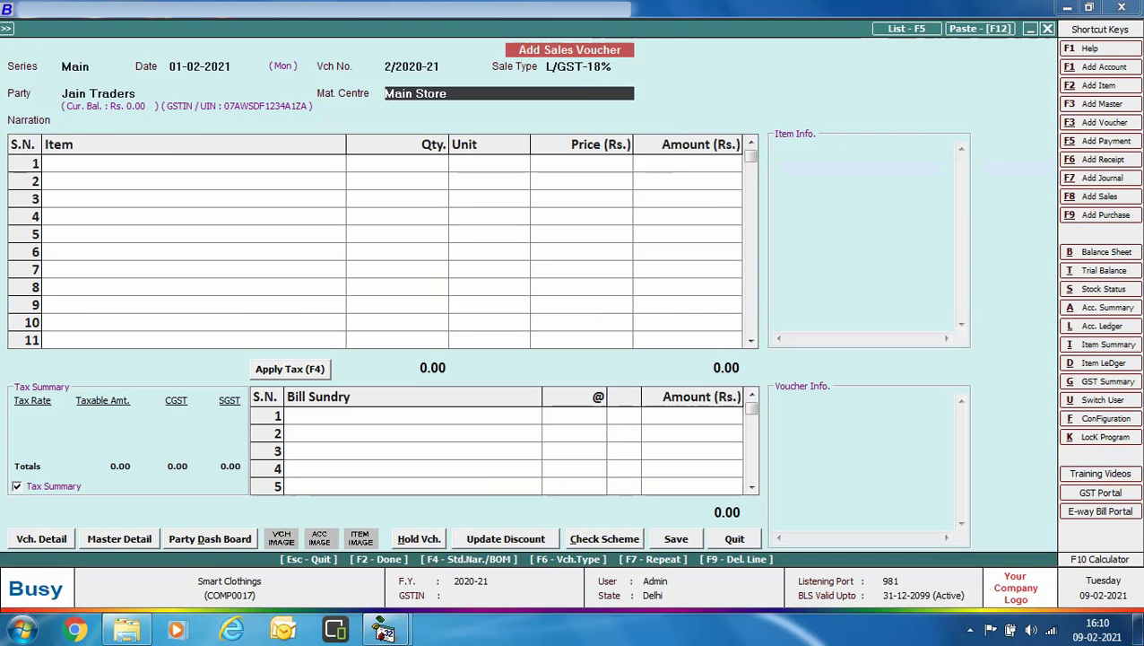
{"action": "key", "text": "Return"}
Add the item LG 2 Tonn Split Ac to the voucher with quantity 4 Pcs. at a price of 45,000
{"action": "key", "text": "Return"}
{"action": "type", "text": "l"}
{"action": "key", "text": "Return"}
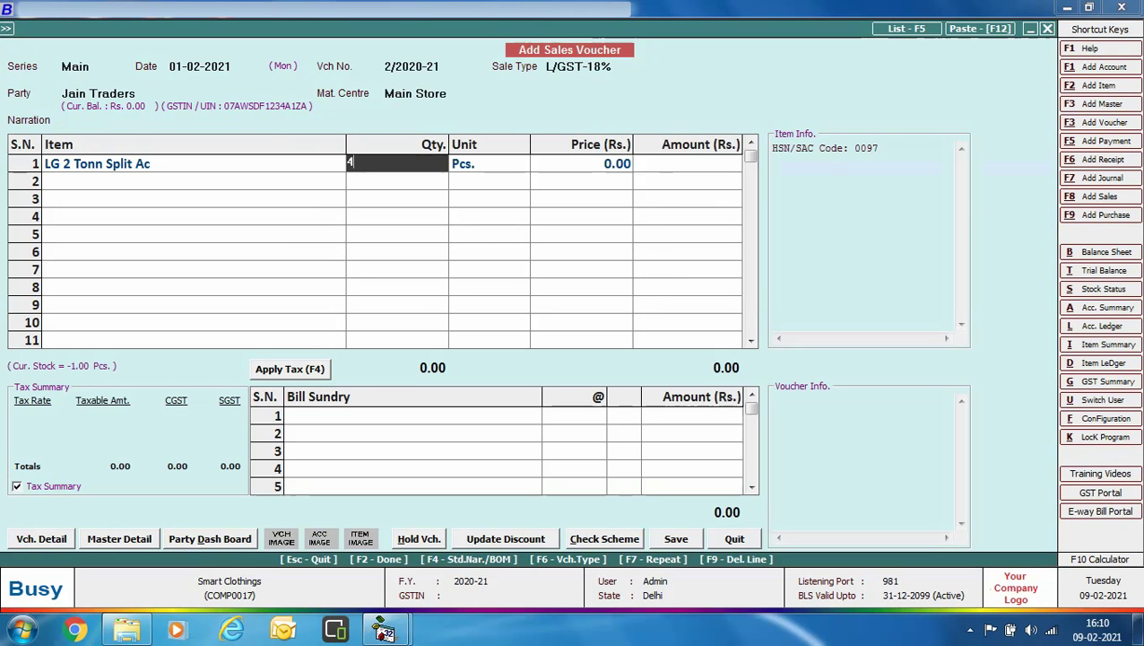
{"action": "type", "text": "4"}
{"action": "key", "text": "Return"}
{"action": "type", "text": "45000"}
{"action": "key", "text": "Return"}
{"action": "key", "text": "Return"}
{"action": "key", "text": "Return"}
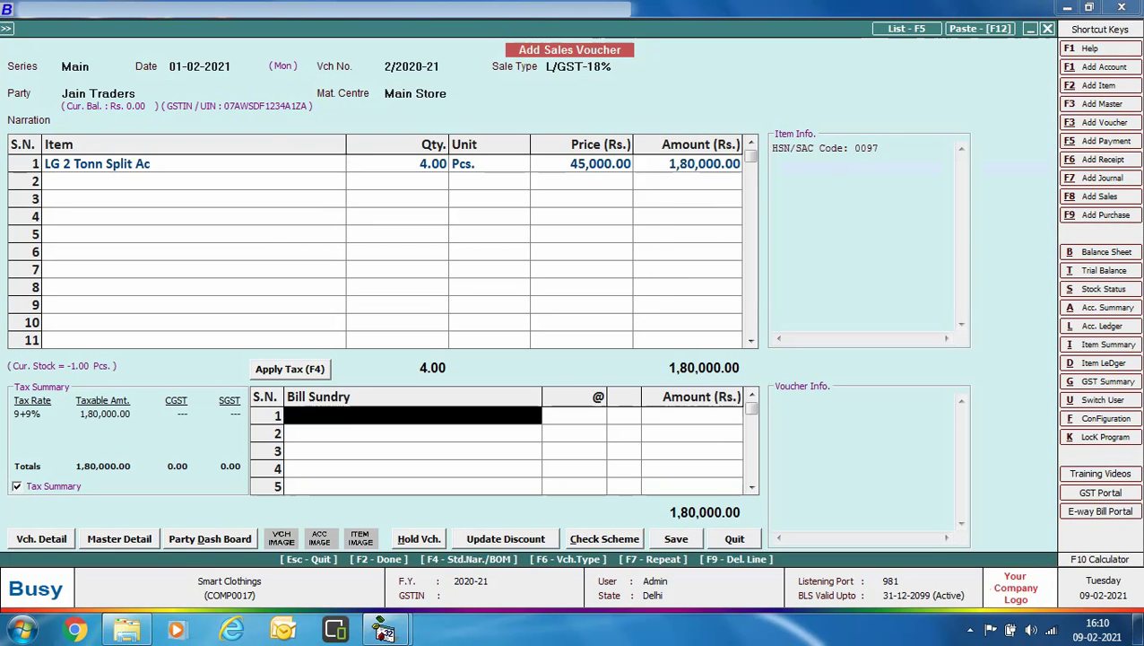
Apply the taxes to the voucher, then save it without printing the sales invoice
{"action": "key", "text": "F4"}
{"action": "key", "text": "Return"}
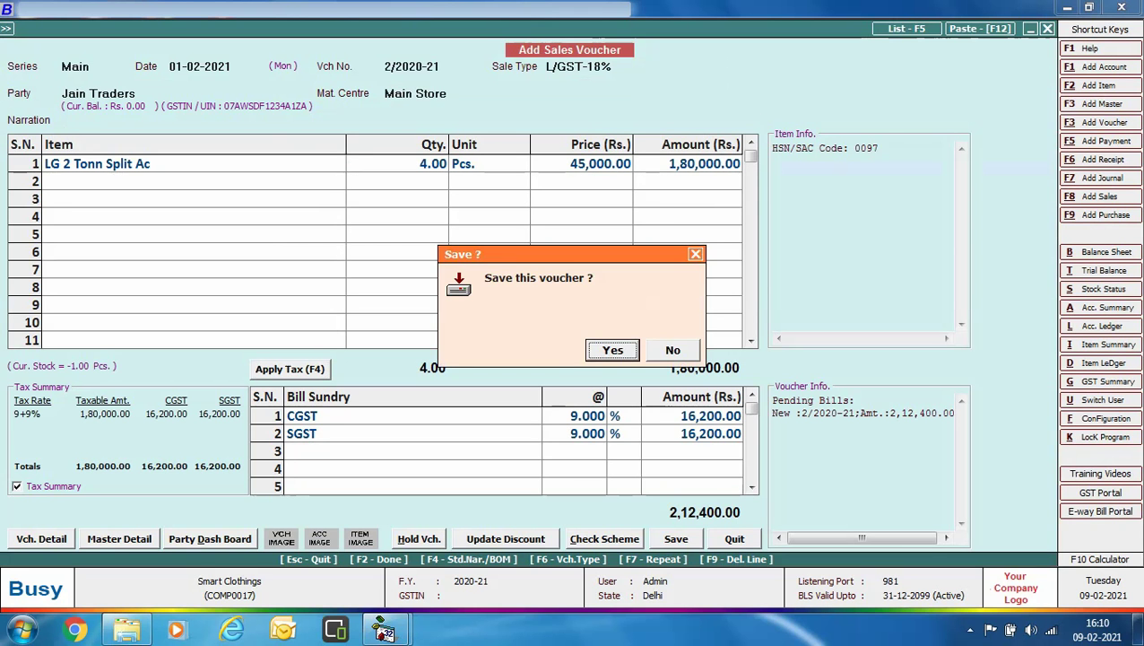
{"action": "key", "text": "Return"}
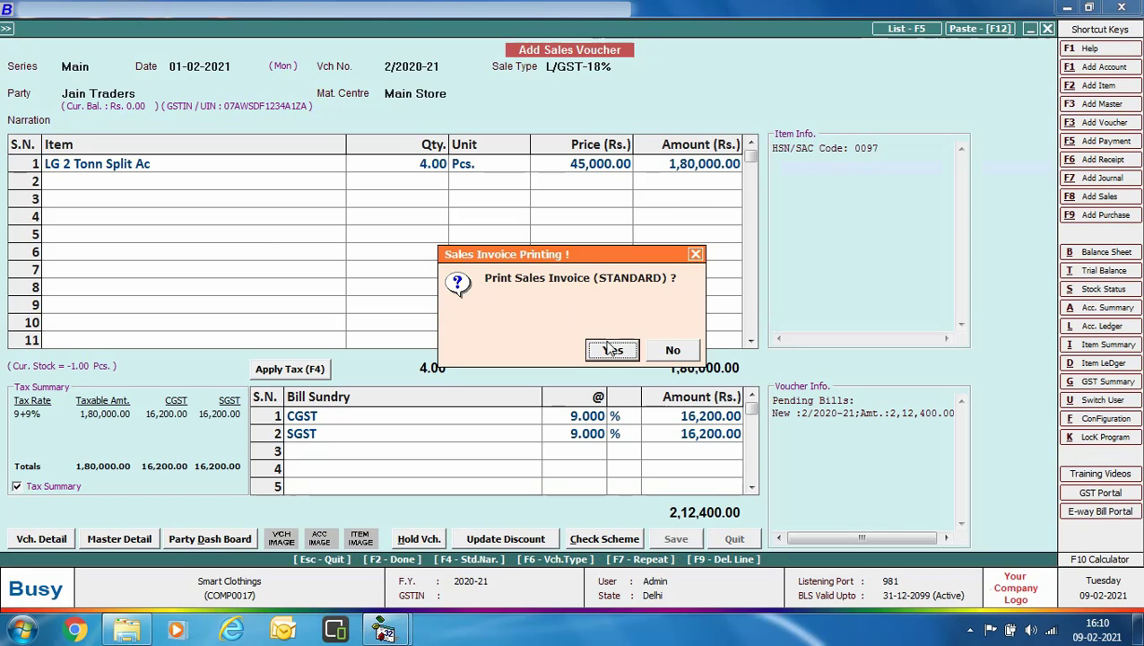
{"action": "key", "text": "Right"}
{"action": "key", "text": "Return"}
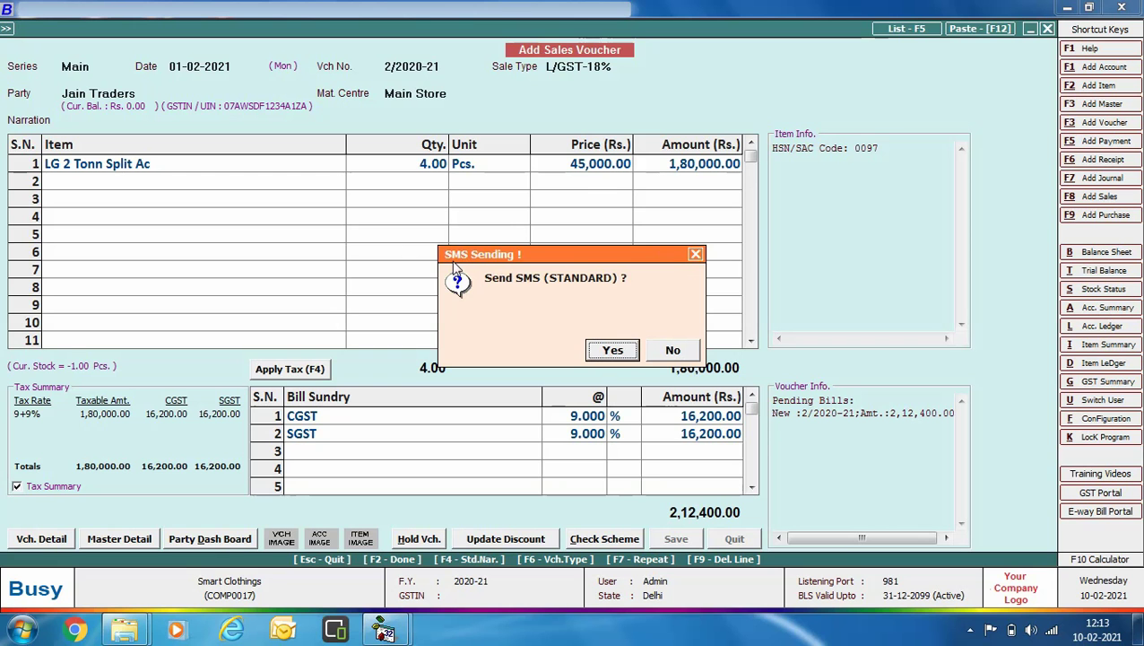
Send the sales invoice to the party through WhatsApp in the STANDARD format, then quit sales voucher entry
{"action": "left_click", "coordinate": [612, 351]}
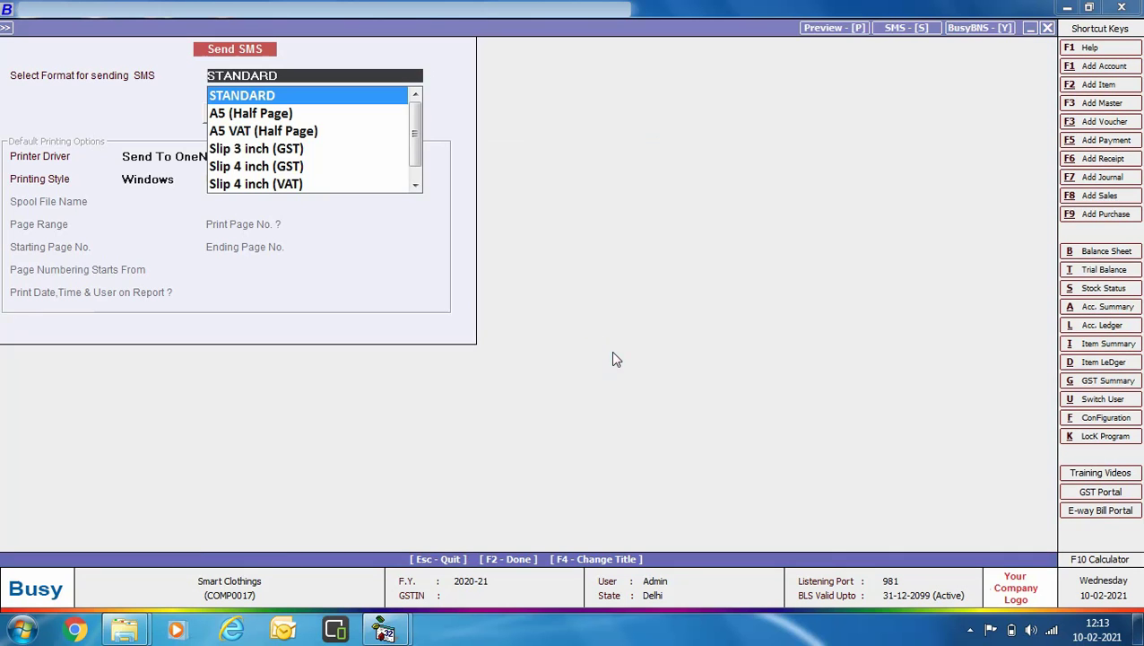
{"action": "key", "text": "Return"}
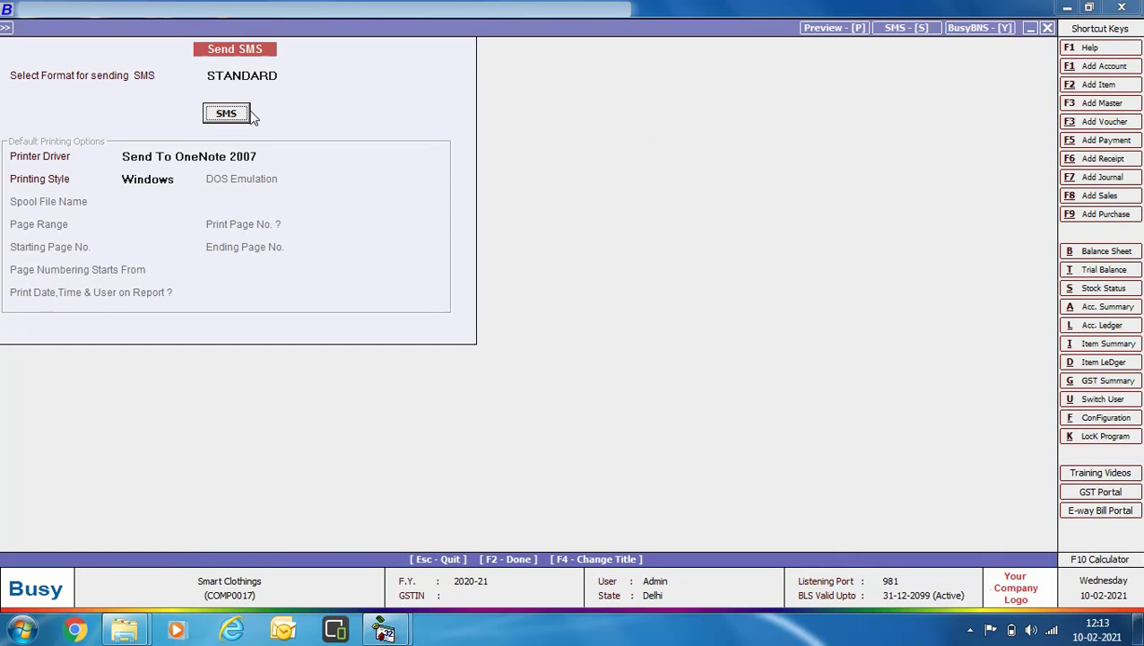
{"action": "left_click", "coordinate": [227, 113]}
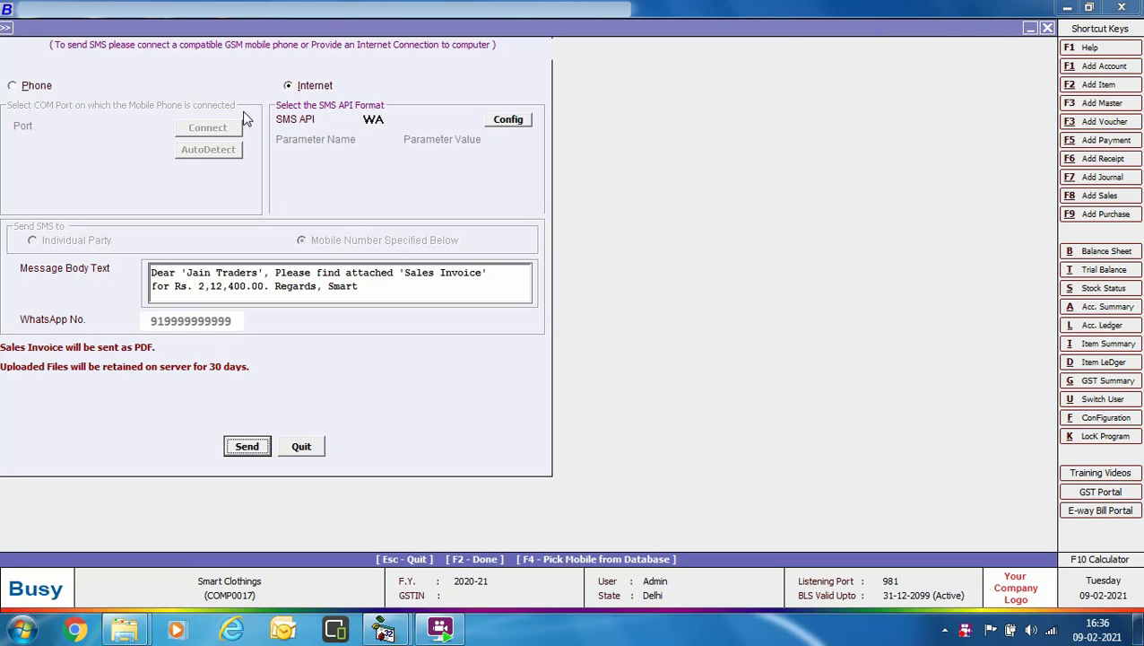
{"action": "left_click", "coordinate": [257, 450]}
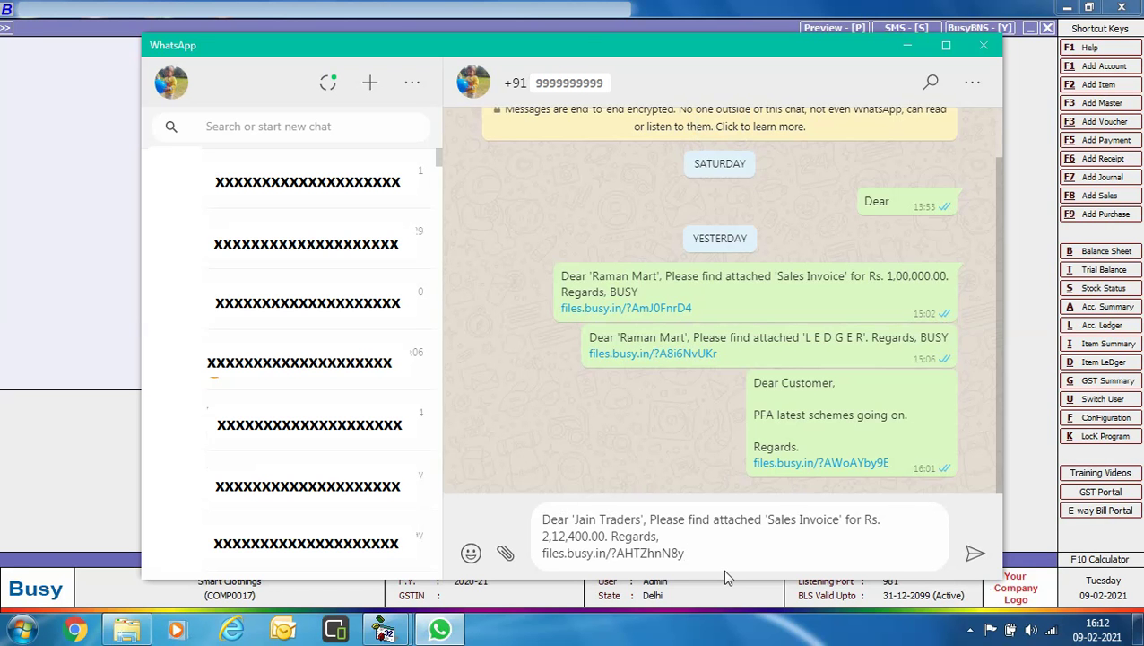
{"action": "left_click", "coordinate": [978, 558]}
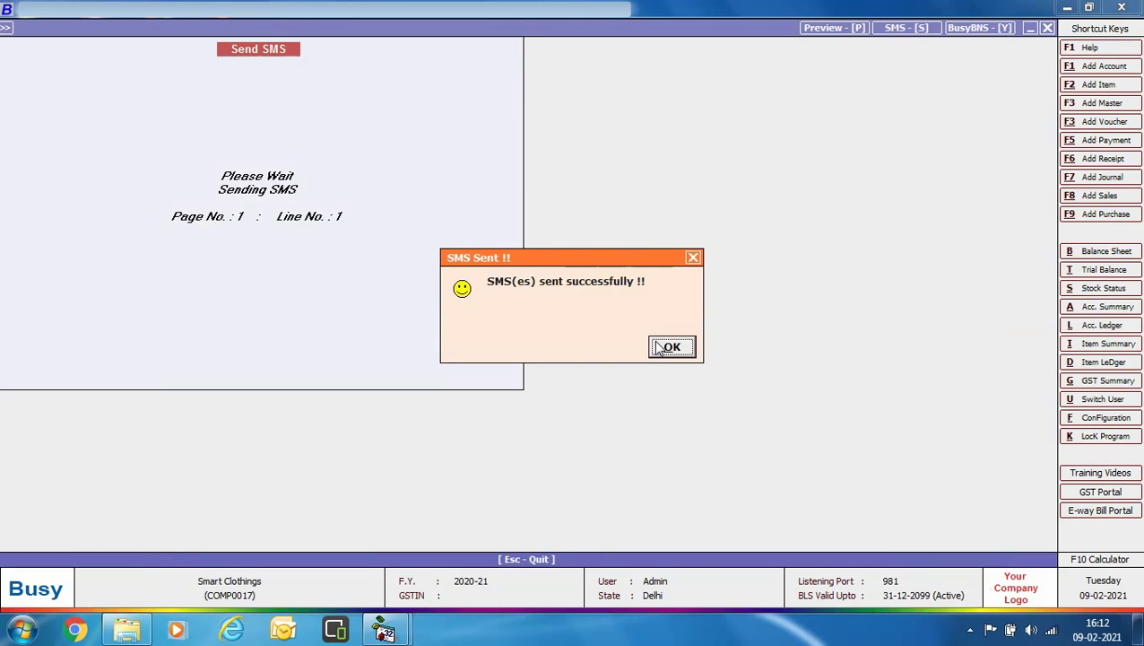
{"action": "left_click", "coordinate": [668, 348]}
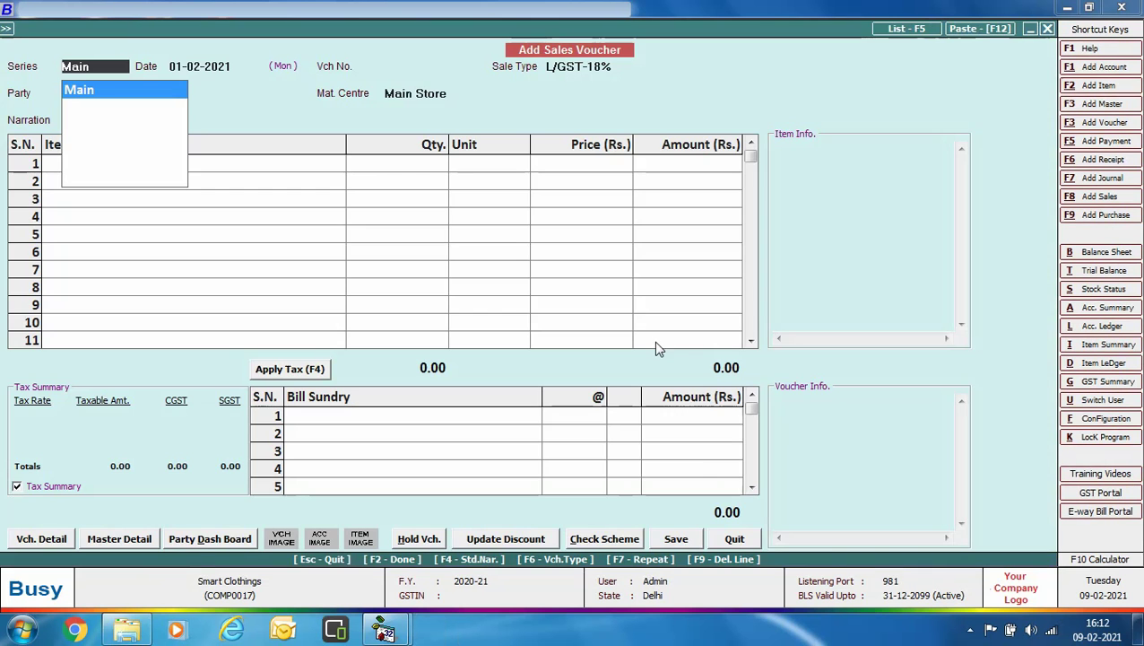
{"action": "left_click", "coordinate": [724, 543]}
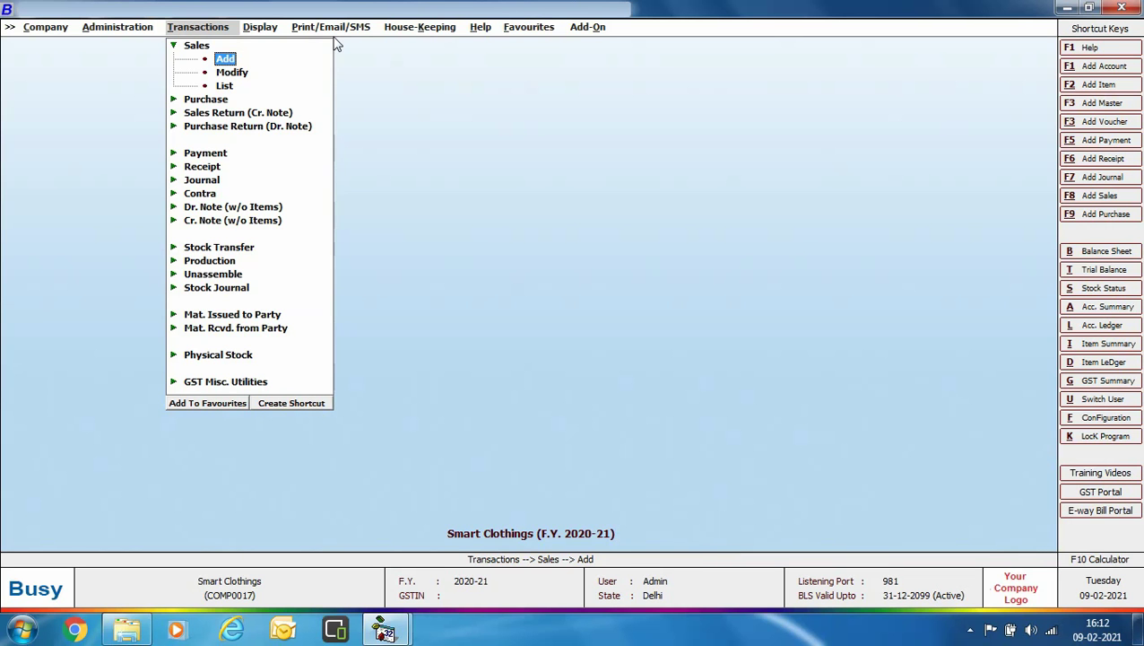
Set up date-wise inventory voucher printing for Sales with the Main series and both starting and ending dates as 01-02-2021
{"action": "mouse_move", "coordinate": [338, 34]}
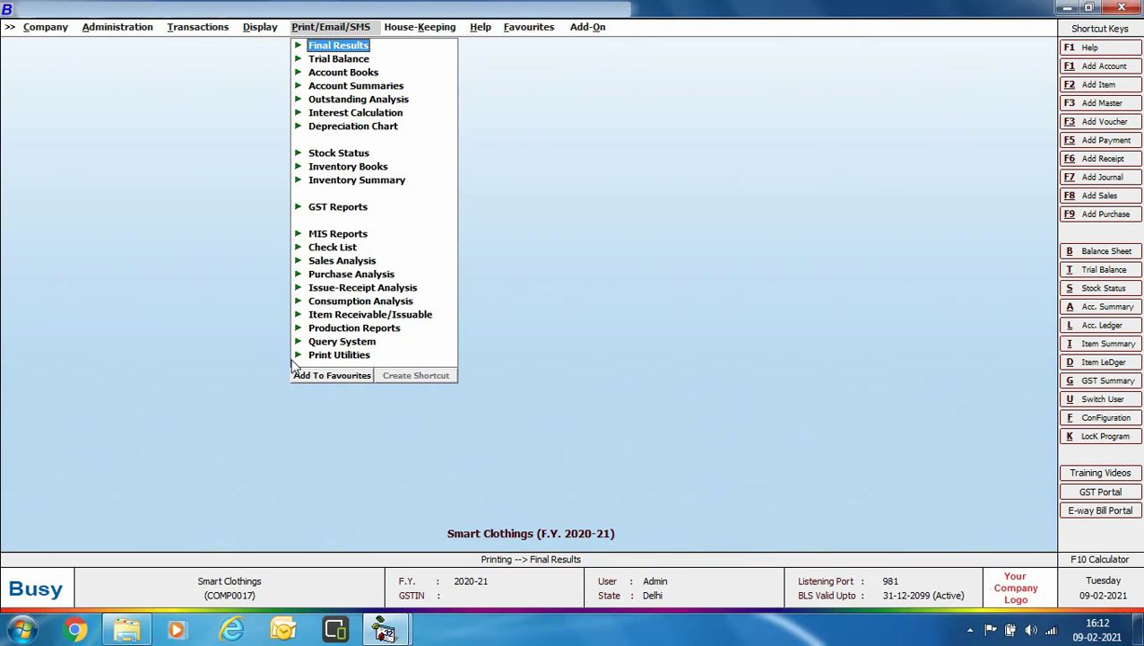
{"action": "left_click", "coordinate": [339, 357]}
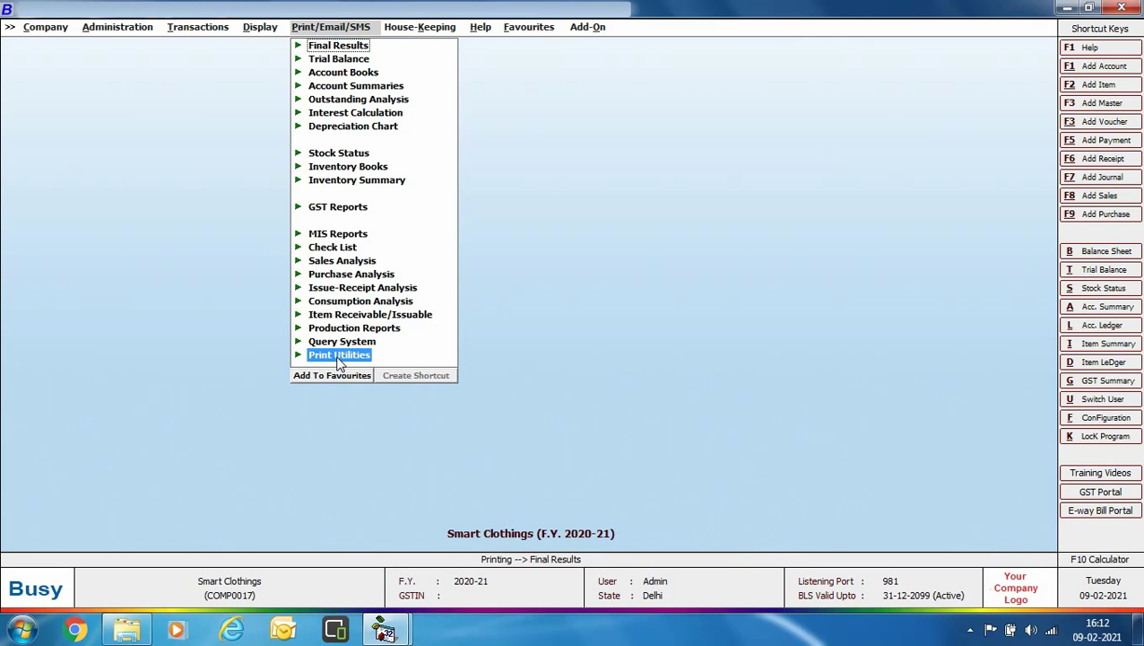
{"action": "left_click", "coordinate": [339, 357]}
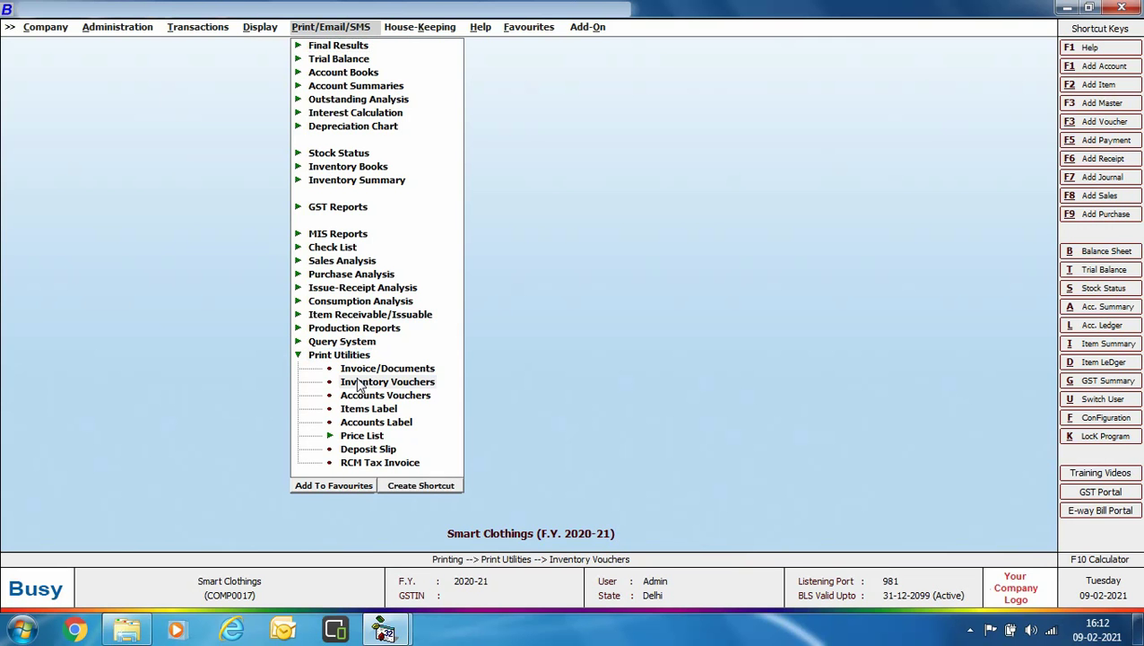
{"action": "left_click", "coordinate": [357, 381]}
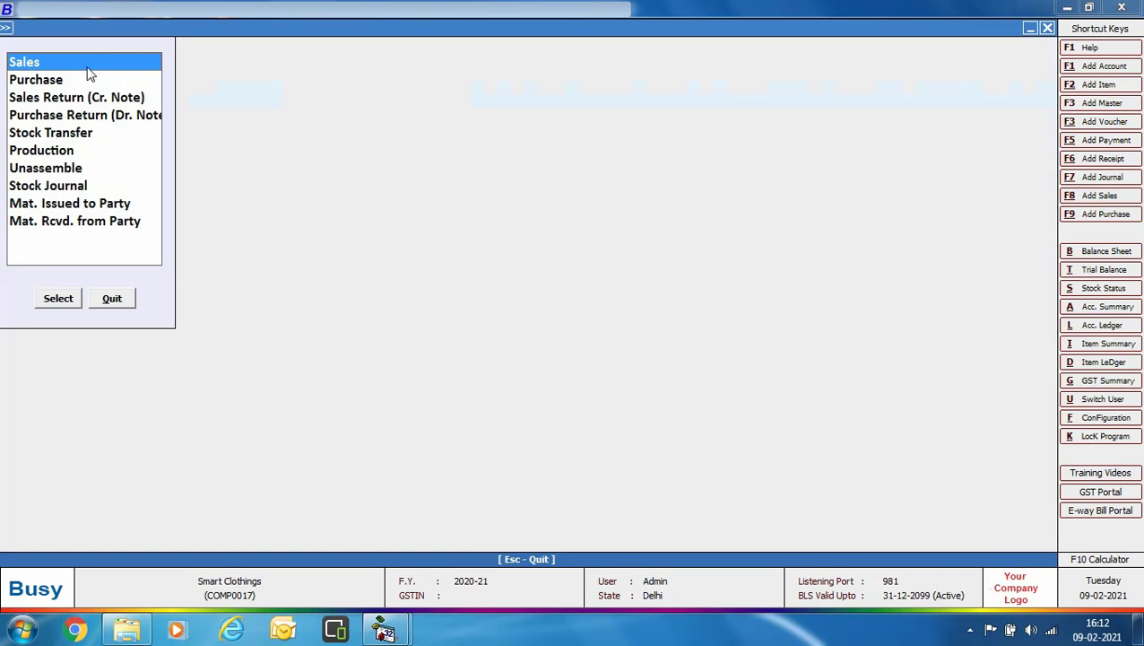
{"action": "left_click", "coordinate": [76, 302]}
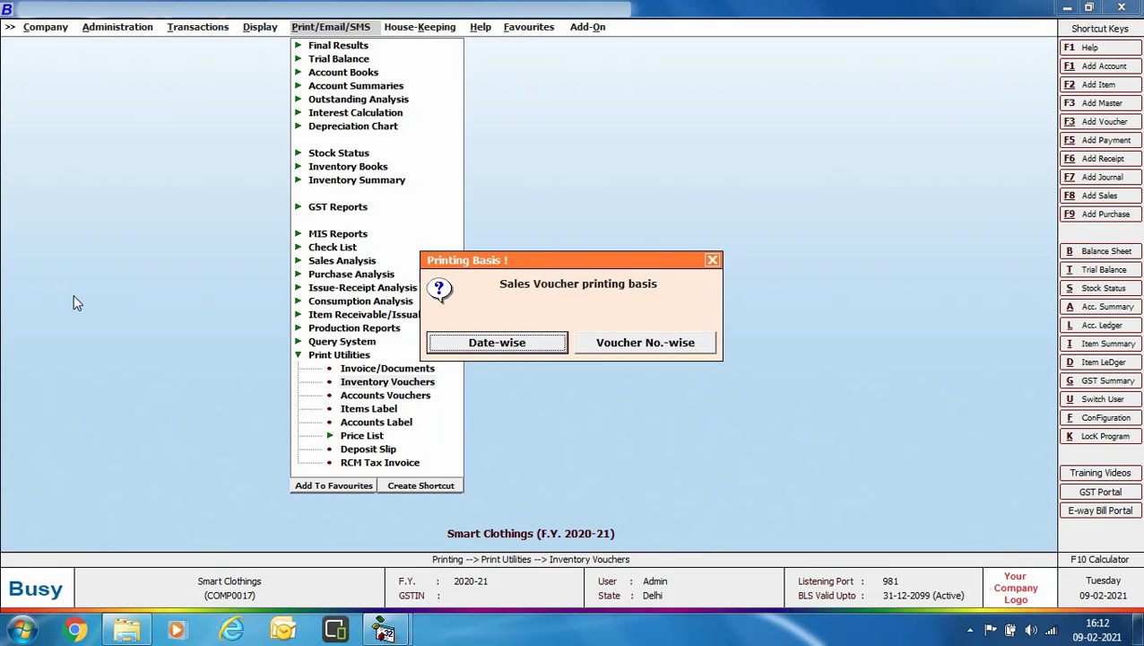
{"action": "left_click", "coordinate": [494, 342]}
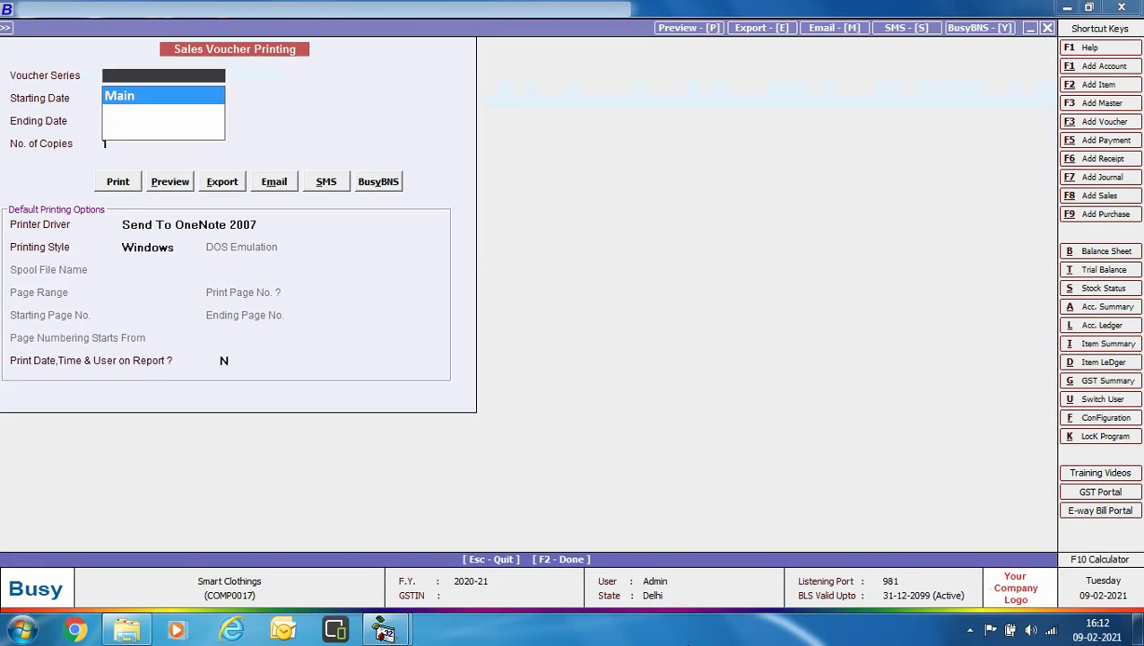
{"action": "key", "text": "Return"}
{"action": "key", "text": "Return"}
{"action": "key", "text": "Return"}
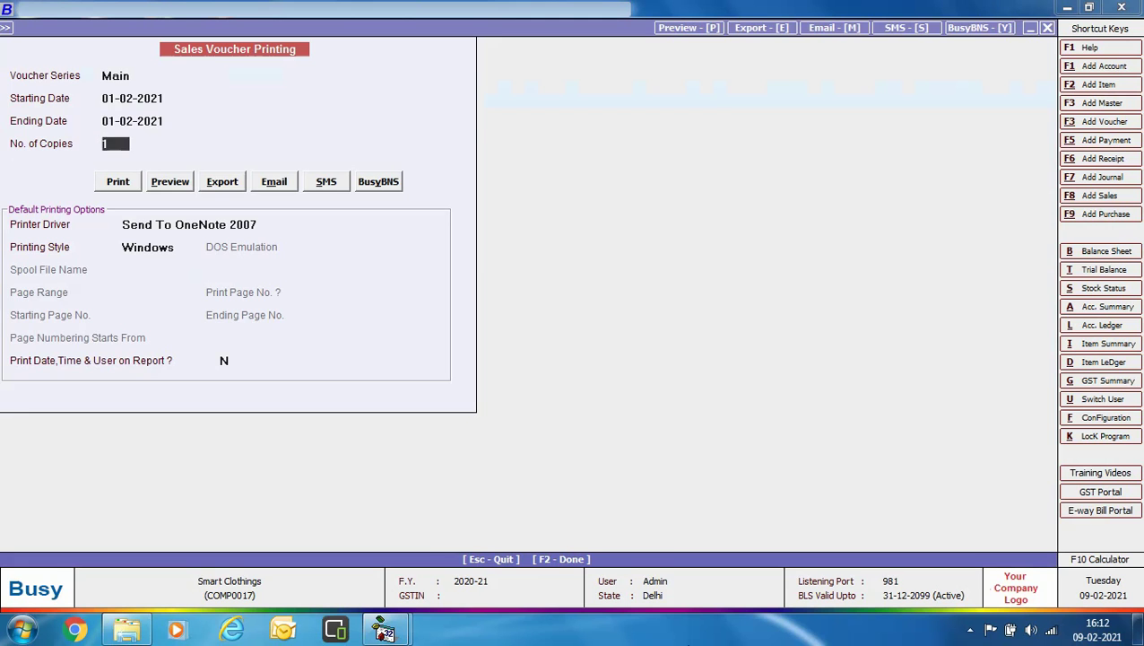
Send the first sales voucher to its individual party as a PDF link through WhatsApp, then close the chat window
{"action": "left_click", "coordinate": [341, 183]}
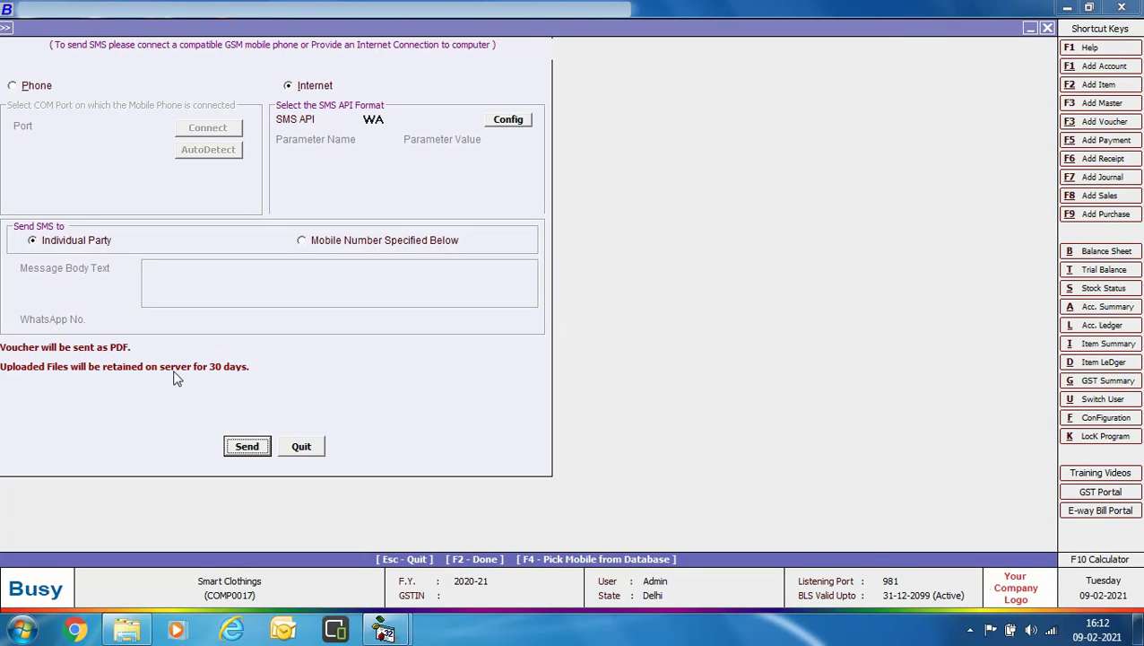
{"action": "left_click", "coordinate": [243, 449]}
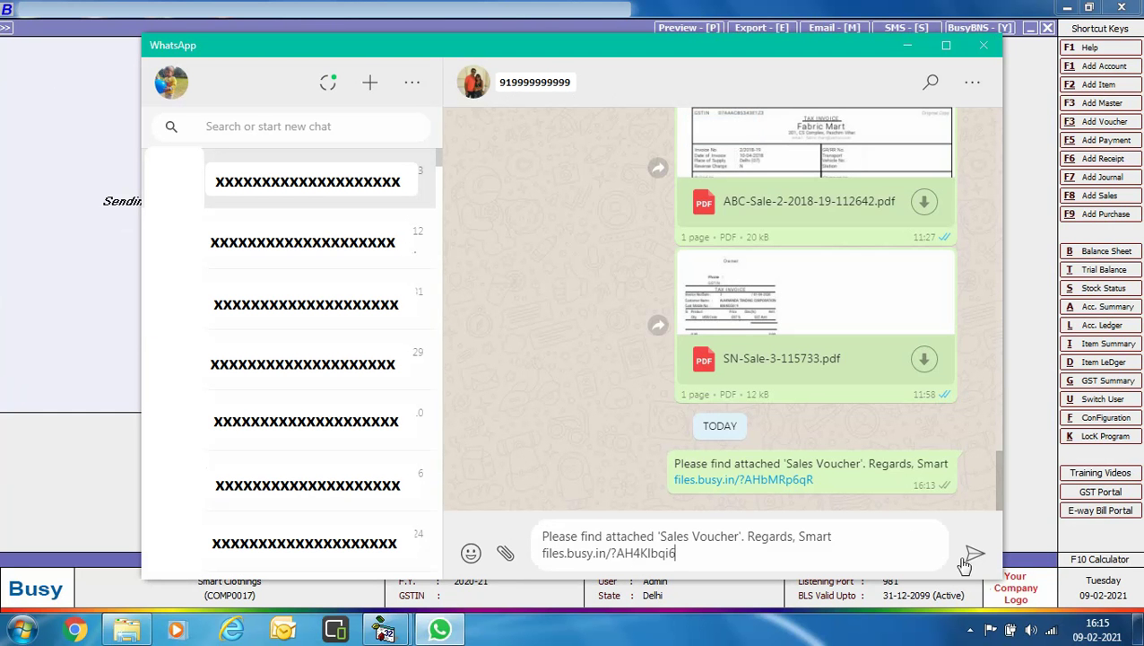
{"action": "left_click", "coordinate": [973, 556]}
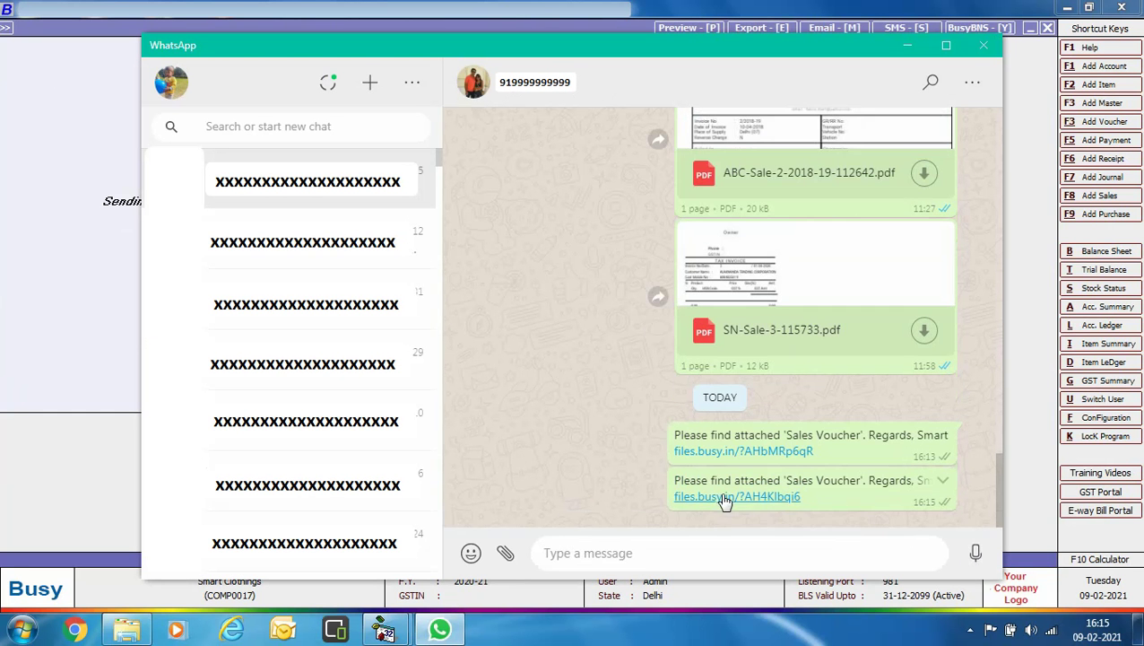
{"action": "left_click", "coordinate": [981, 48]}
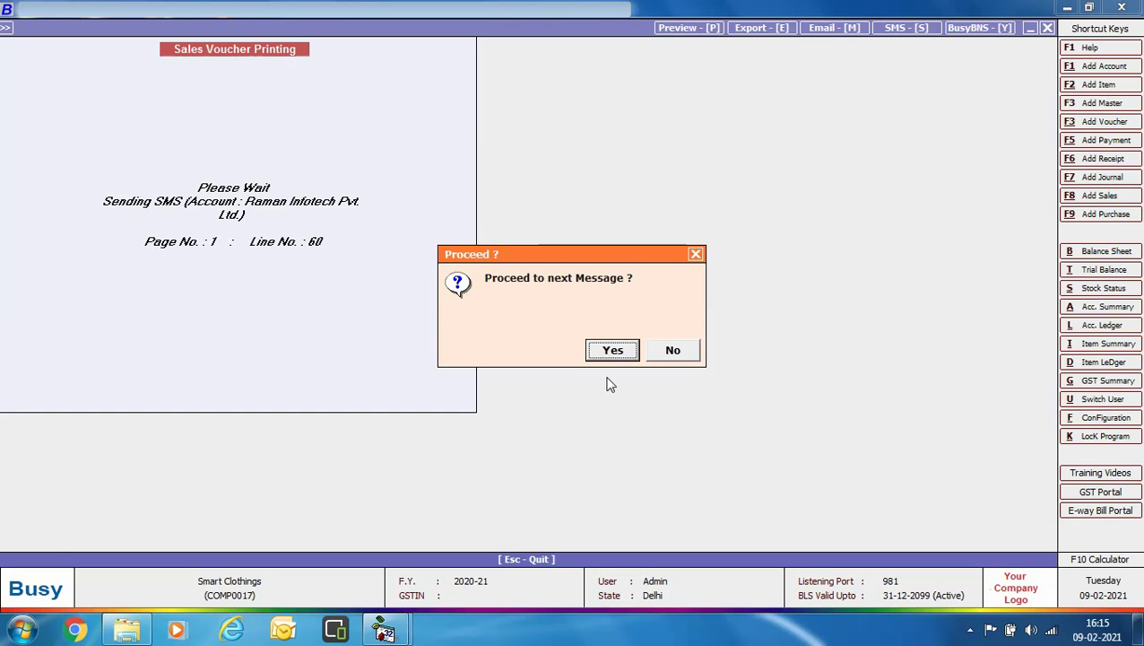
Proceed to the next sales voucher message, send it through WhatsApp, and leave the sales voucher printing screen
{"action": "left_click", "coordinate": [626, 353]}
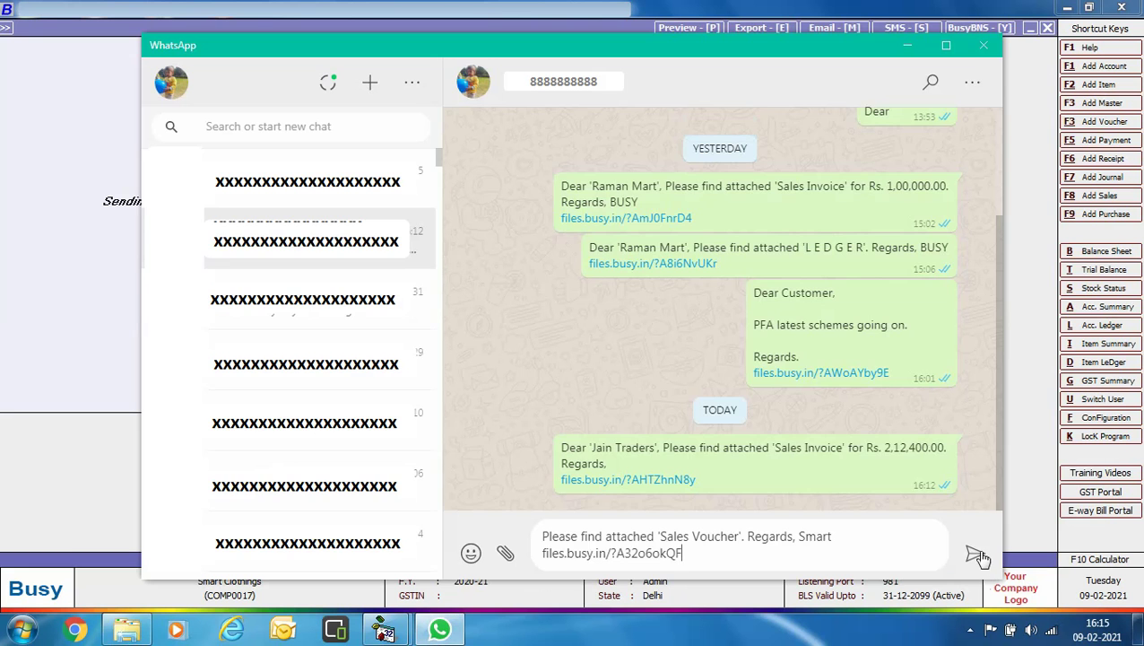
{"action": "left_click", "coordinate": [977, 556]}
{"action": "left_click", "coordinate": [984, 45]}
{"action": "left_click", "coordinate": [693, 351]}
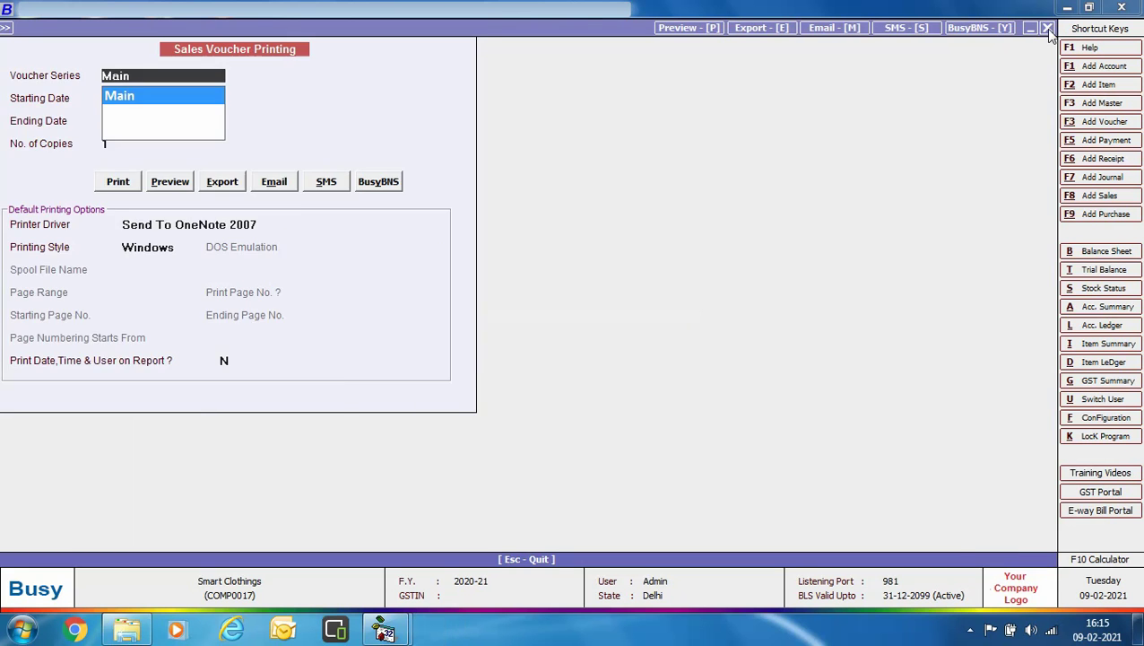
{"action": "left_click", "coordinate": [1047, 28]}
{"action": "left_click", "coordinate": [711, 257]}
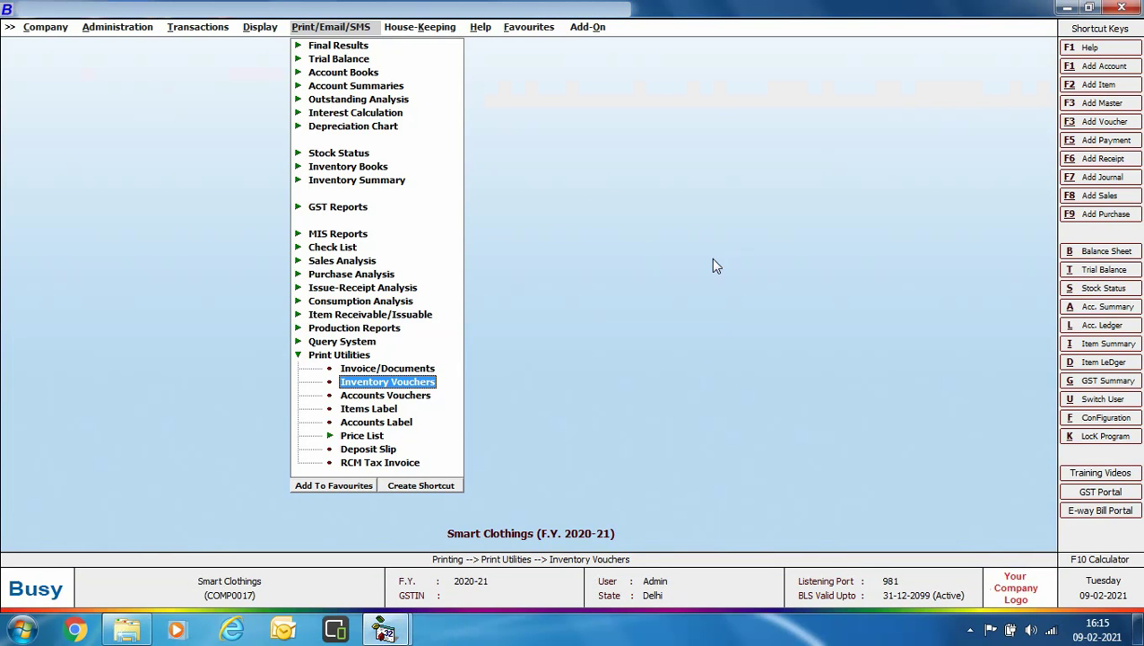
Set up account-wise ledger printing for one account, choosing Jain Traders with the starting date 01-01-2021
{"action": "left_click", "coordinate": [368, 72]}
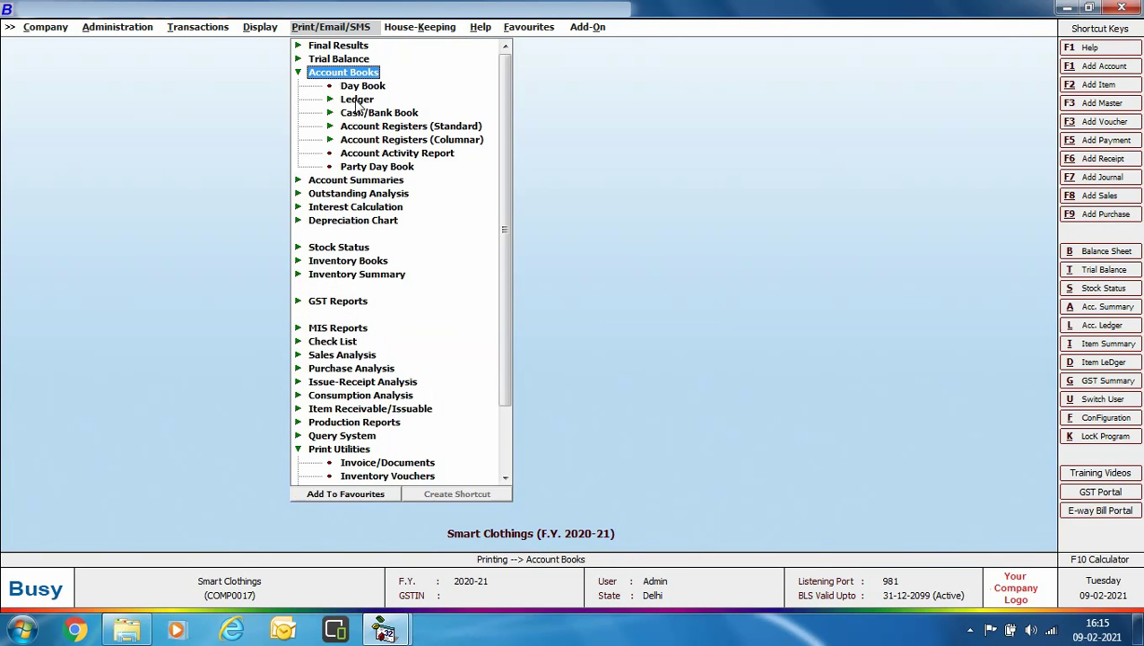
{"action": "left_click", "coordinate": [357, 101]}
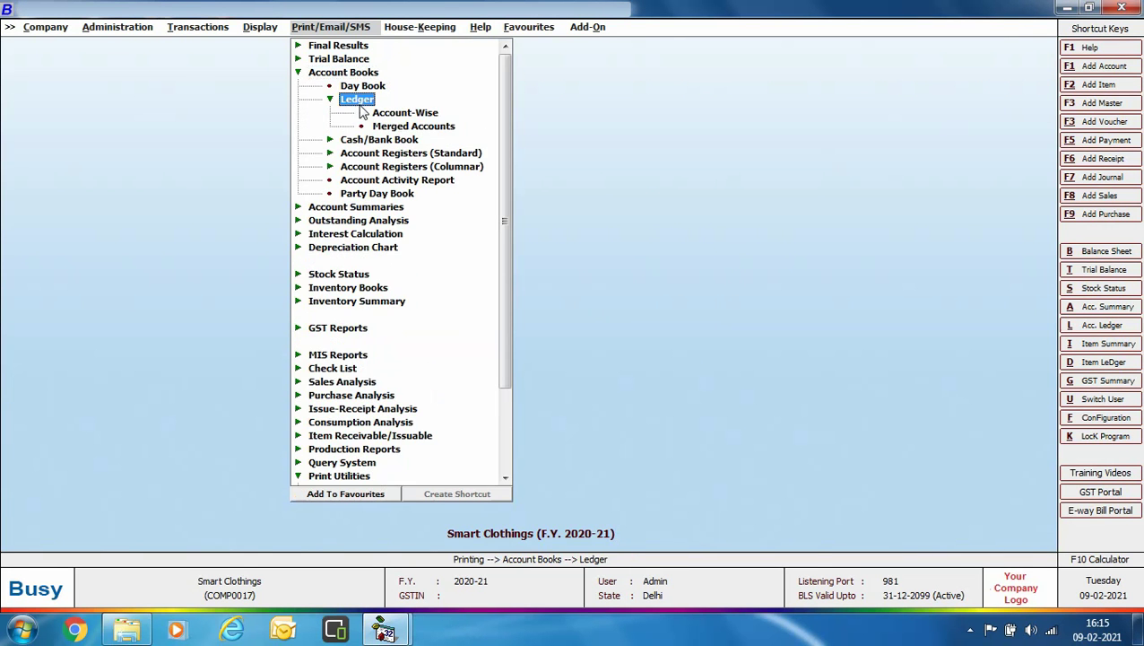
{"action": "left_click", "coordinate": [383, 112]}
{"action": "left_click", "coordinate": [460, 342]}
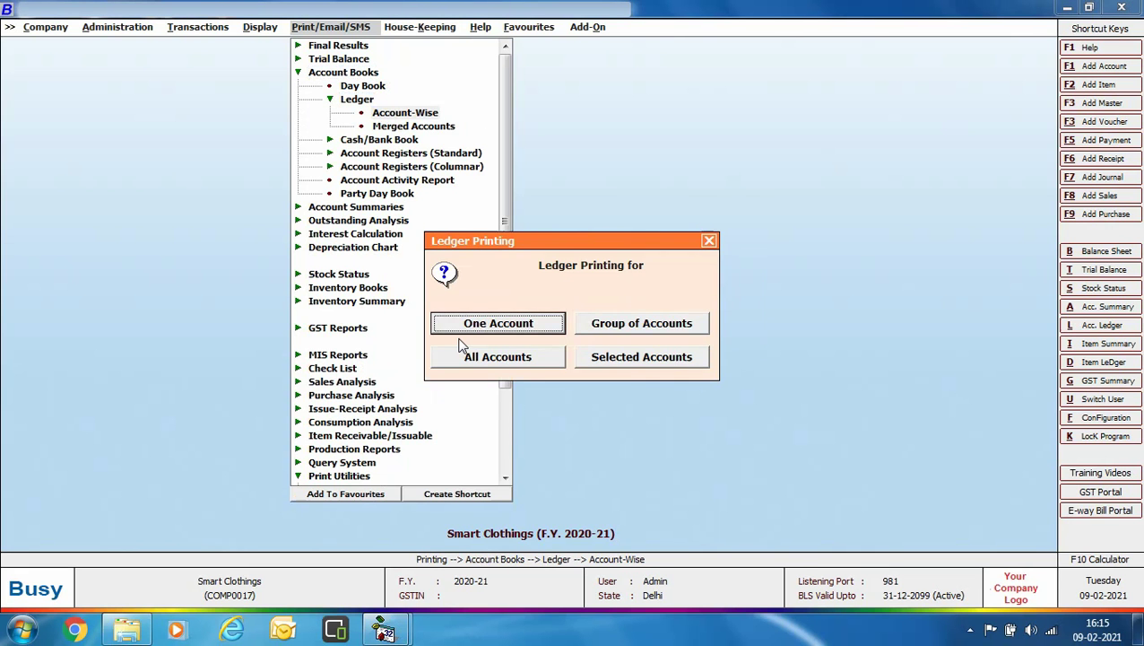
{"action": "left_click", "coordinate": [467, 325]}
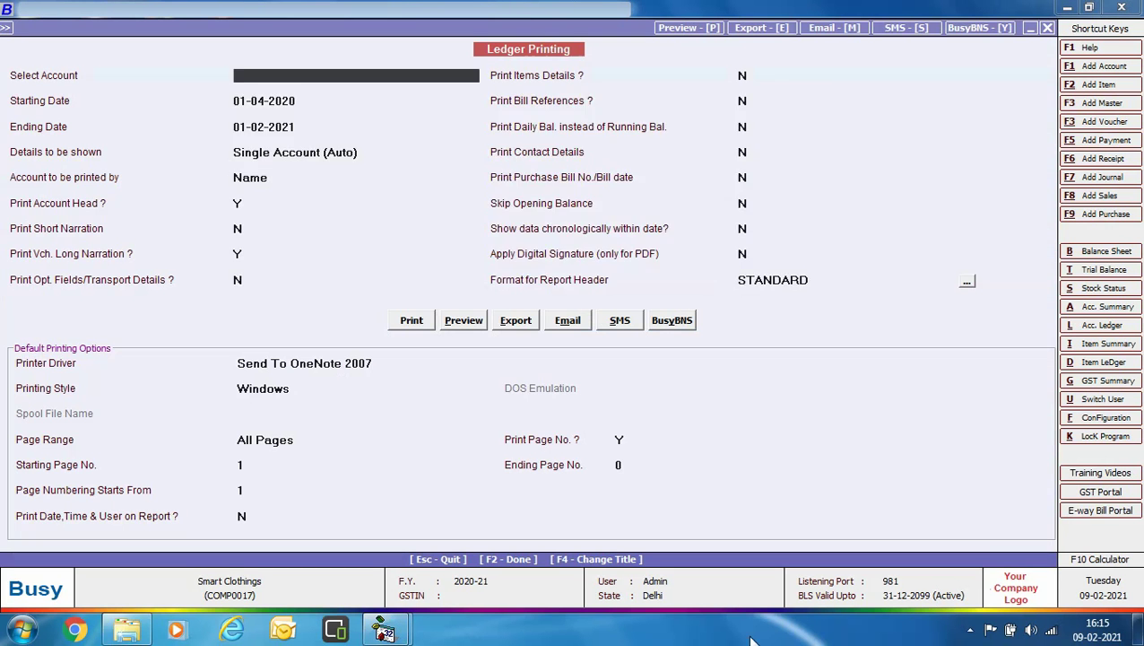
{"action": "type", "text": "jai"}
{"action": "key", "text": "Return"}
{"action": "type", "text": "01-01-2021"}
{"action": "key", "text": "Return"}
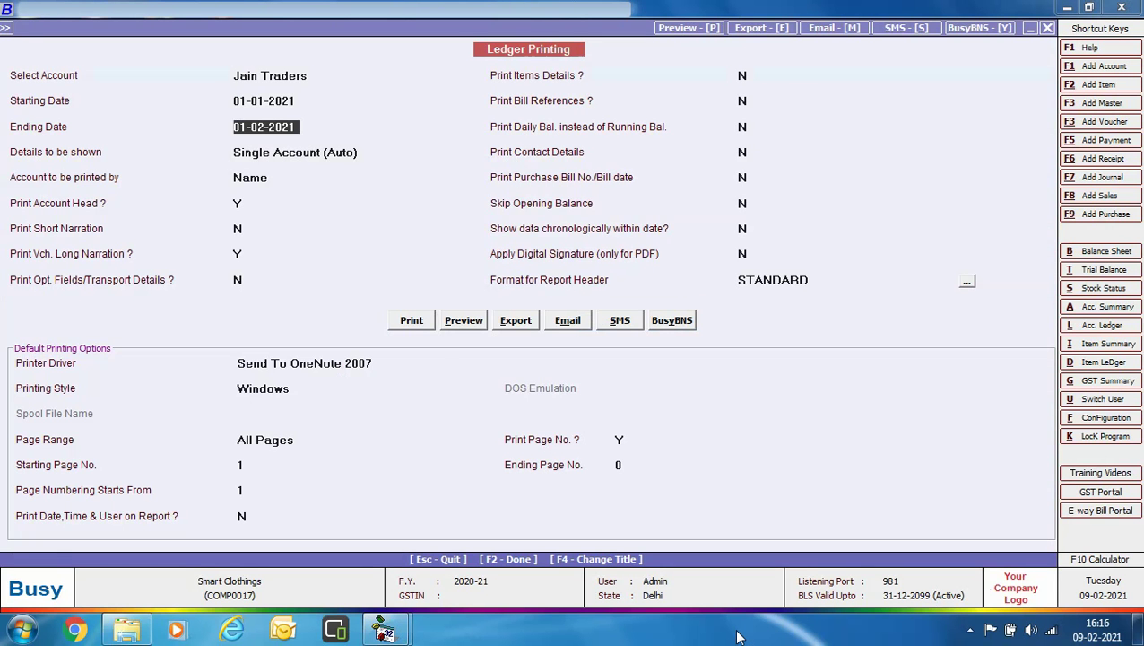
Send the Jain Traders ledger to the party through WhatsApp, then close the chat and leave ledger printing
{"action": "left_click", "coordinate": [620, 320]}
{"action": "left_click", "coordinate": [251, 450]}
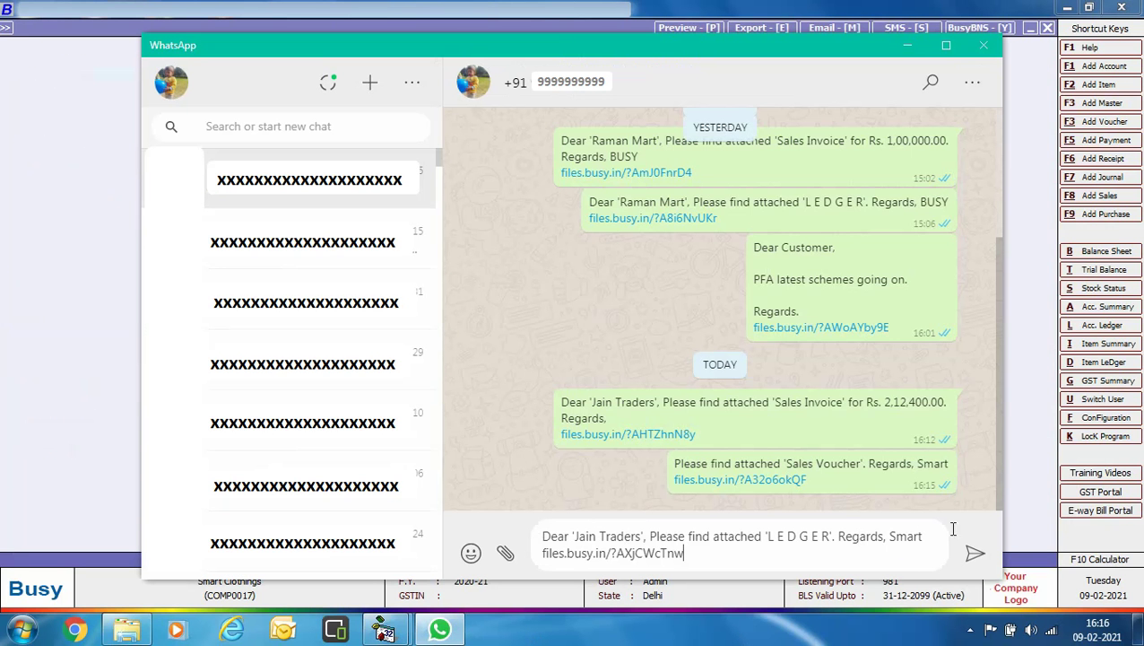
{"action": "left_click", "coordinate": [976, 554]}
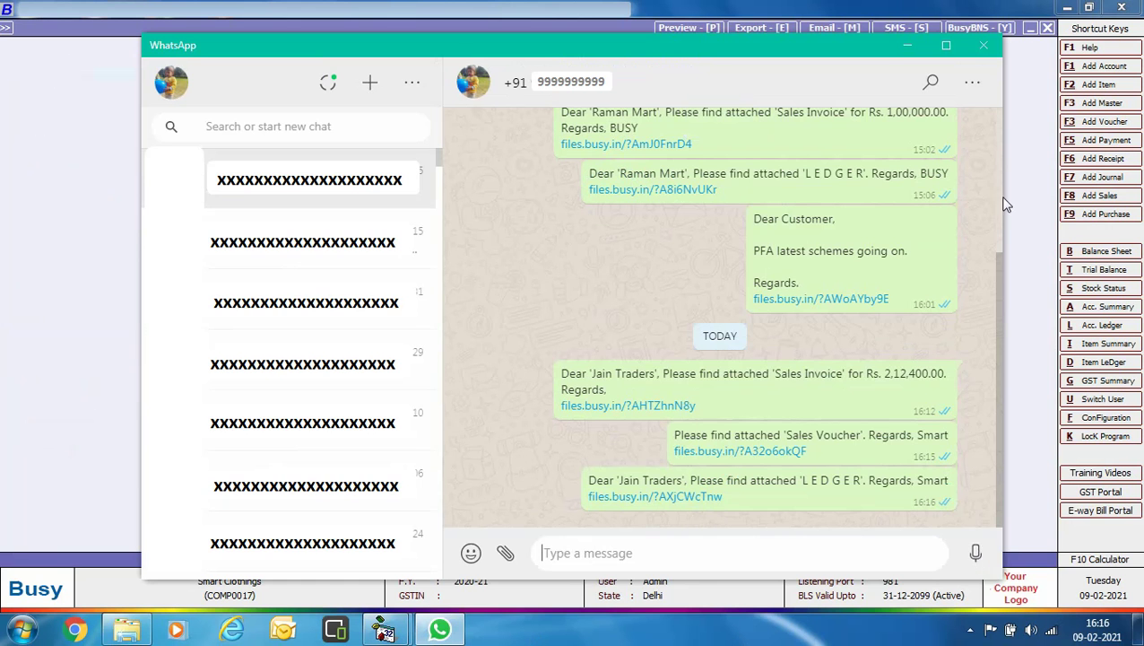
{"action": "left_click", "coordinate": [985, 46]}
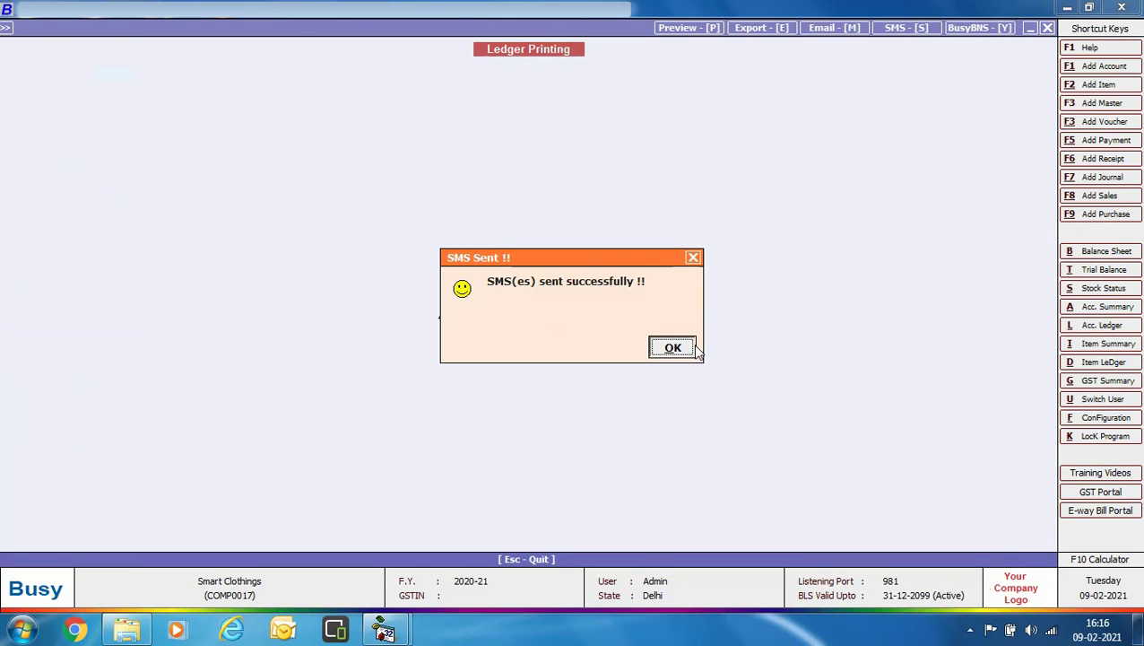
{"action": "left_click", "coordinate": [672, 348]}
{"action": "key", "text": "Escape"}
{"action": "key", "text": "Escape"}
{"action": "key", "text": "Escape"}
{"action": "key", "text": "Escape"}
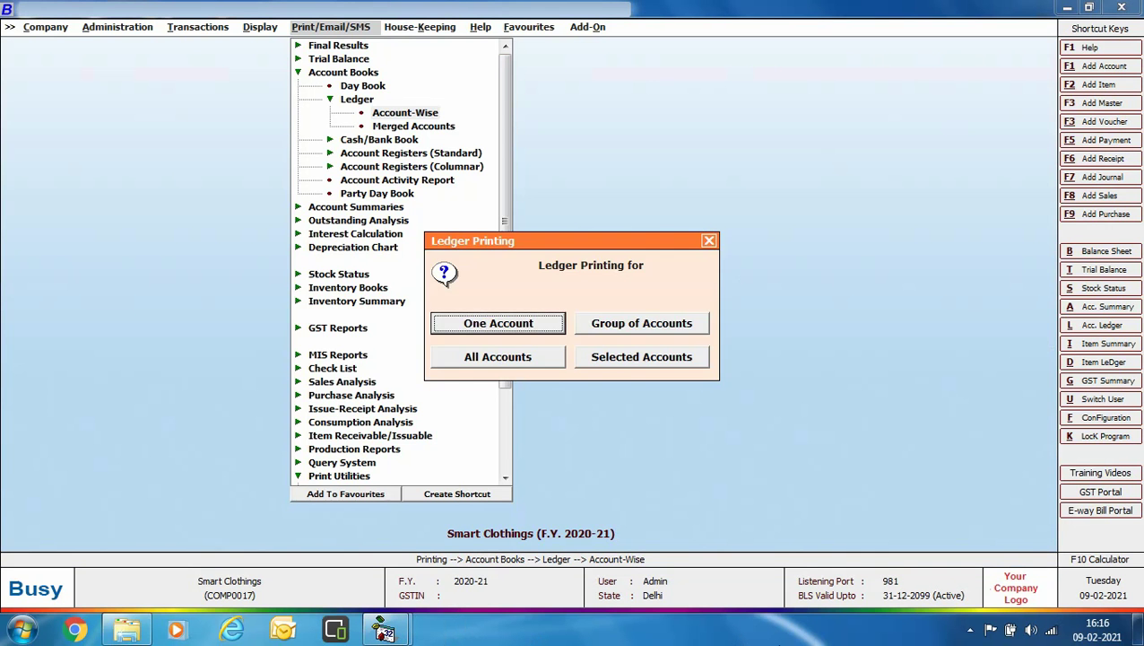
{"action": "key", "text": "Escape"}
{"action": "key", "text": "Escape"}
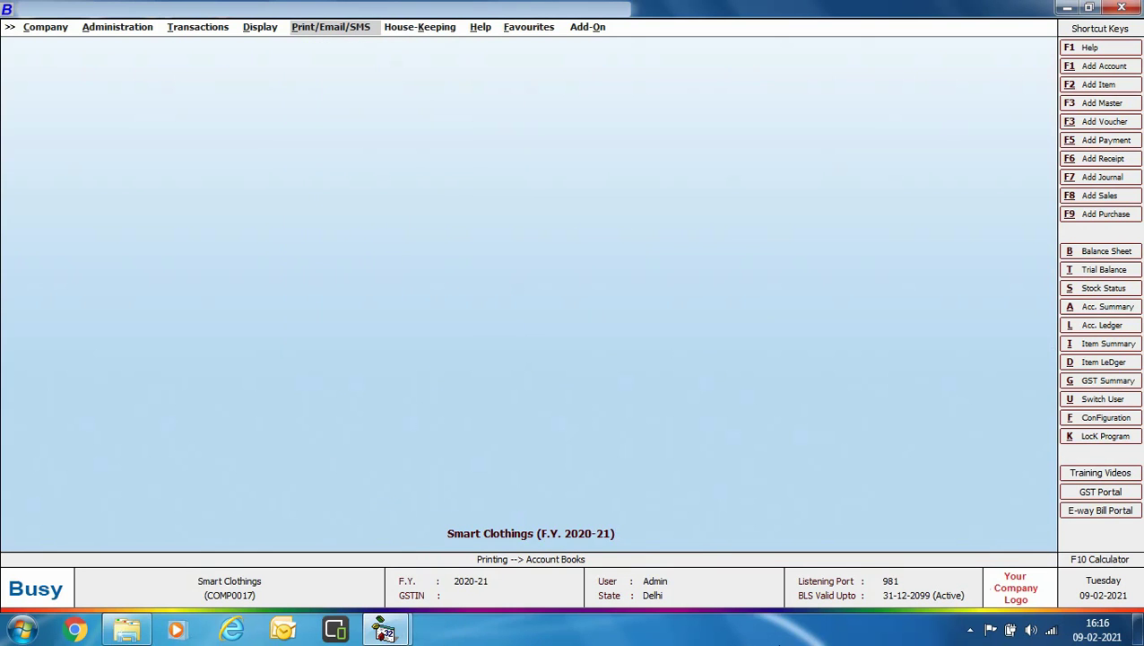